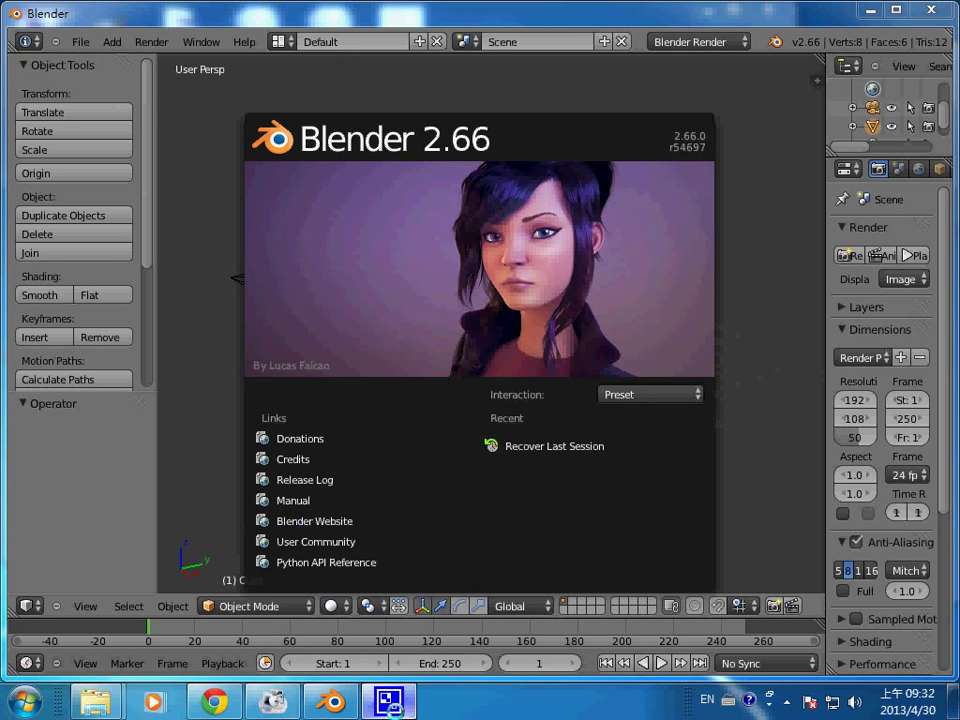
- Close the splash screen and drag the divider to widen the Properties and Outliner editors
click(758, 281)
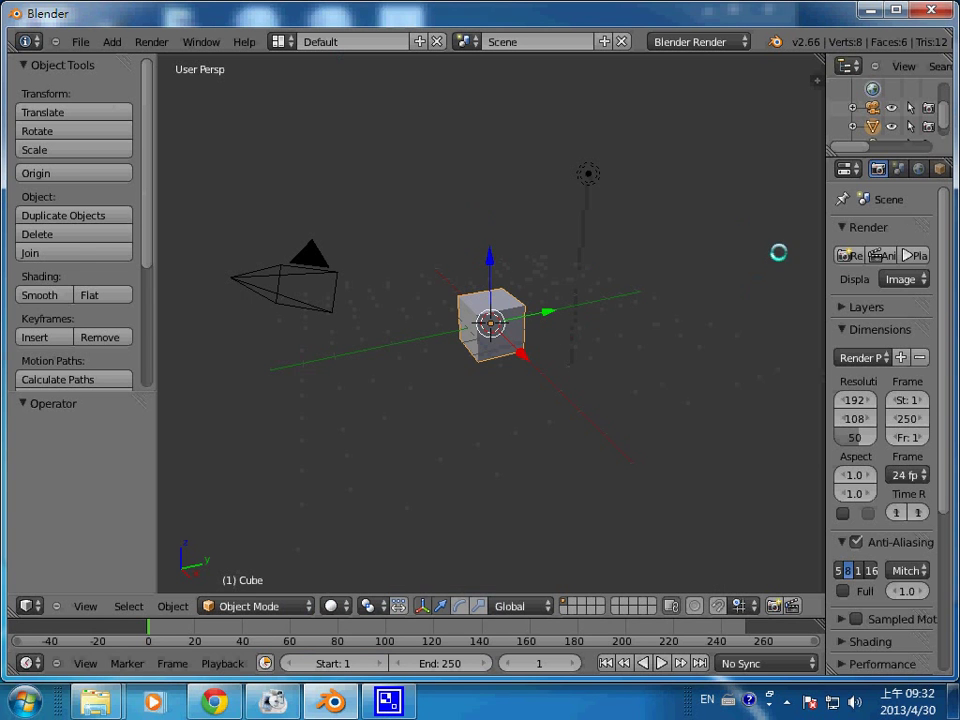
drag(825, 279, 721, 271)
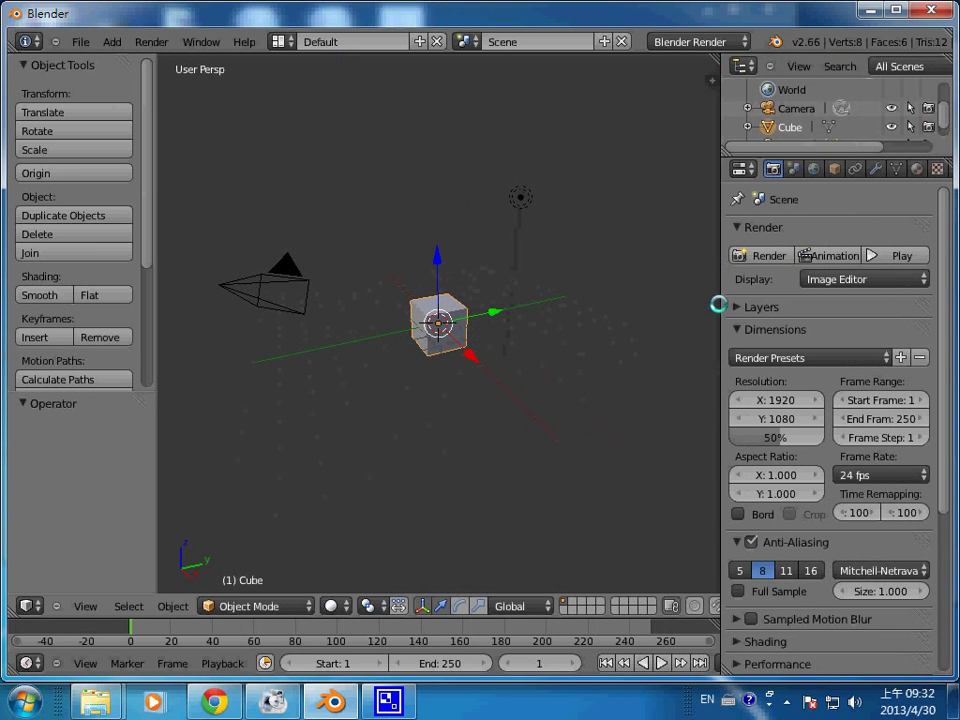
- Widen the side editors further and bring up the Add menu showing Curve > Bezier
drag(720, 300, 653, 313)
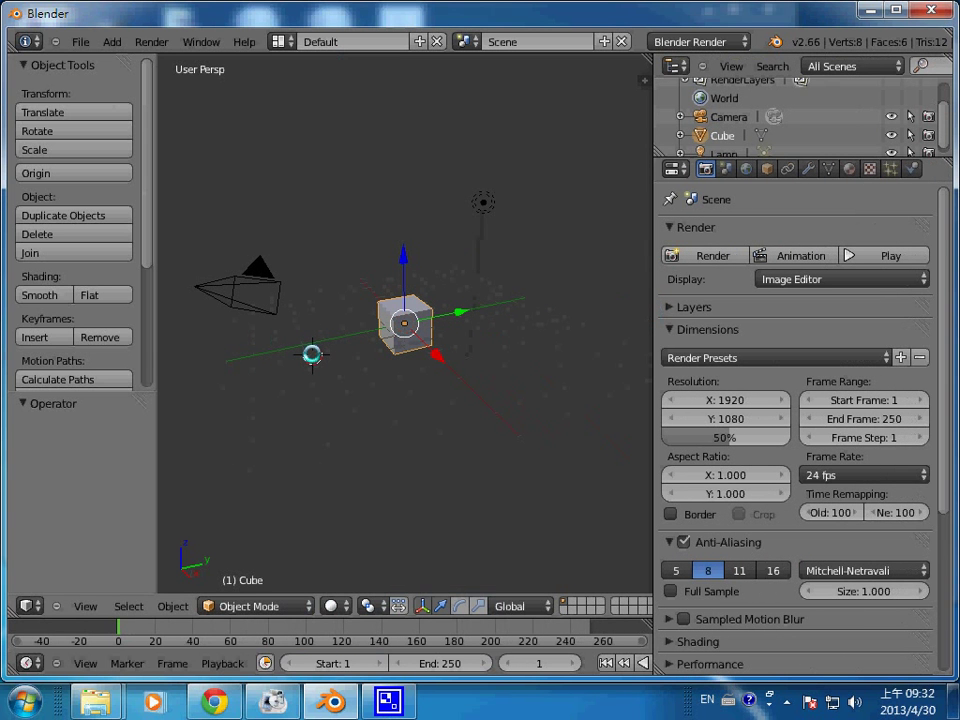
key(shift+a)
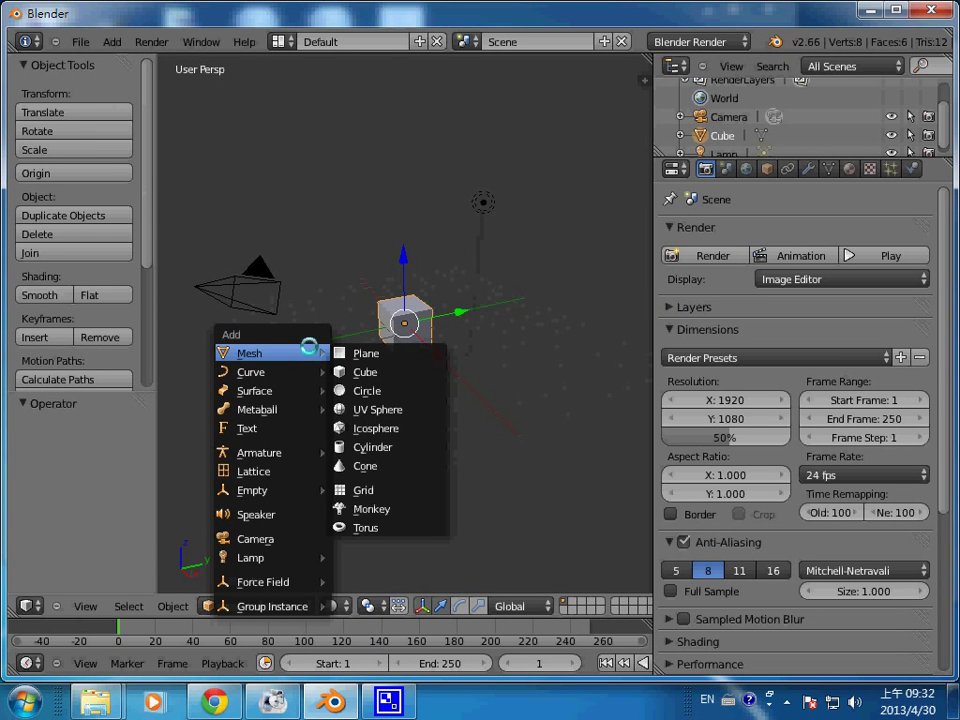
mouse_move(265, 372)
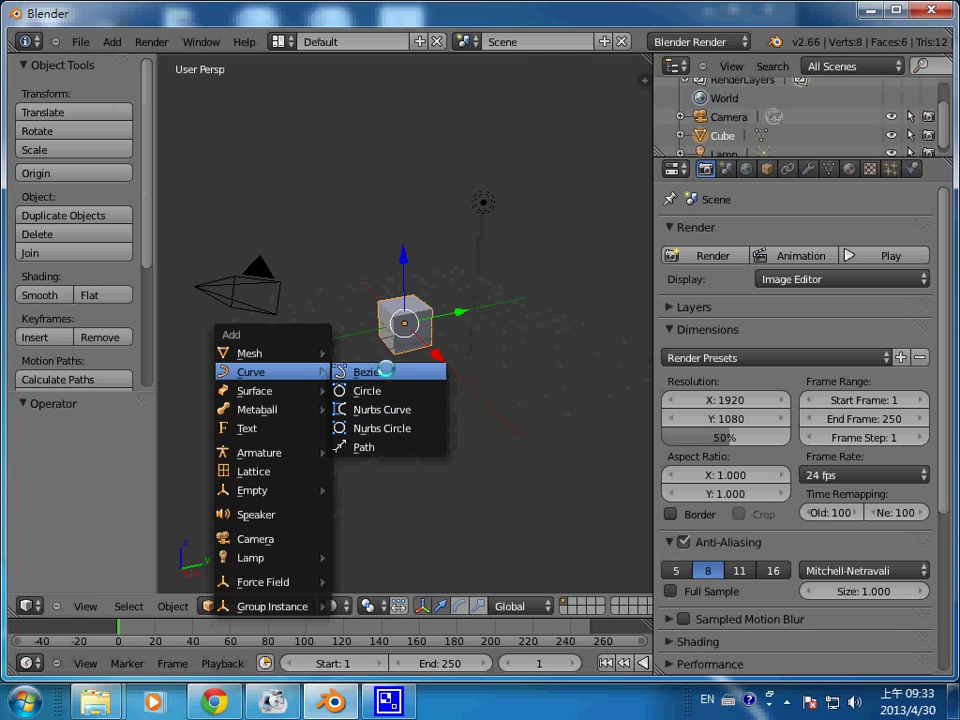
- Add a Bezier curve, zoom and orbit toward it, and enter Edit Mode
click(384, 371)
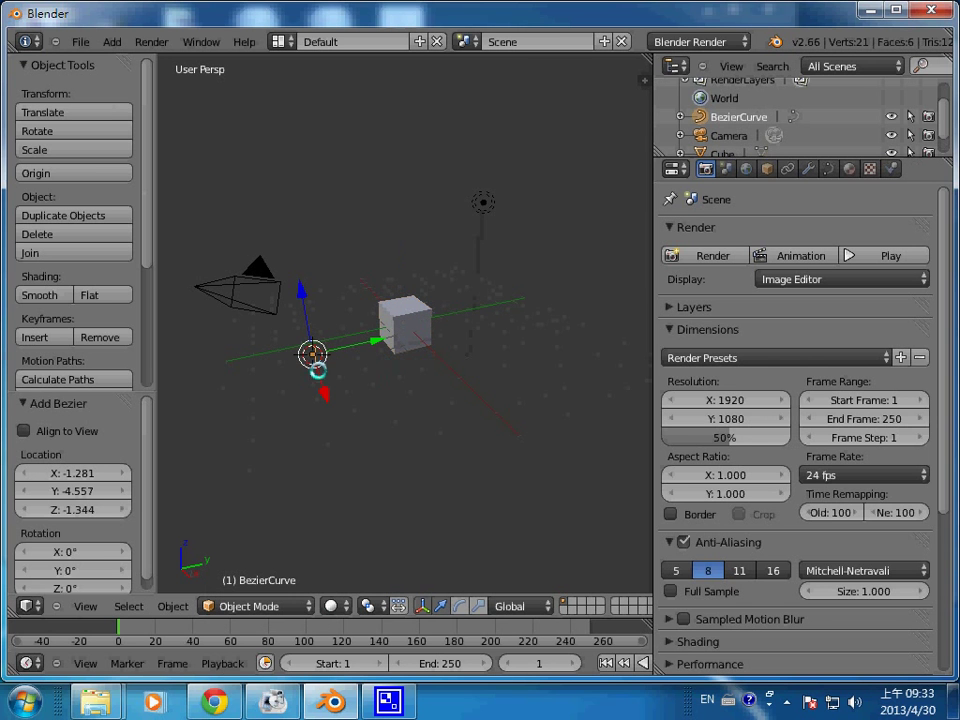
scroll(255, 277, up, 2)
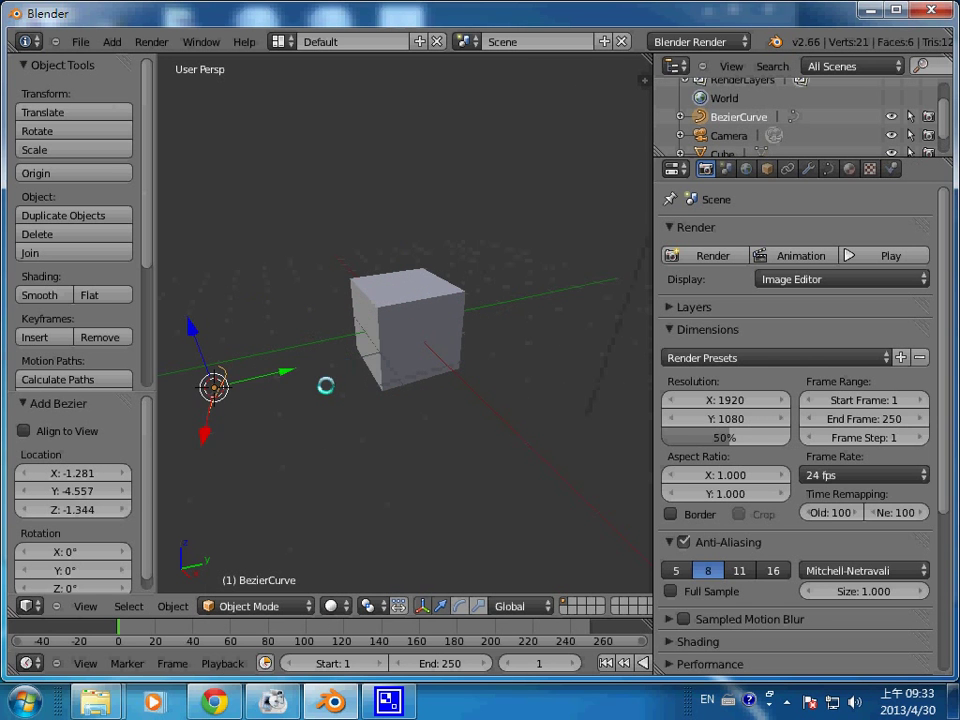
scroll(243, 290, down, 1)
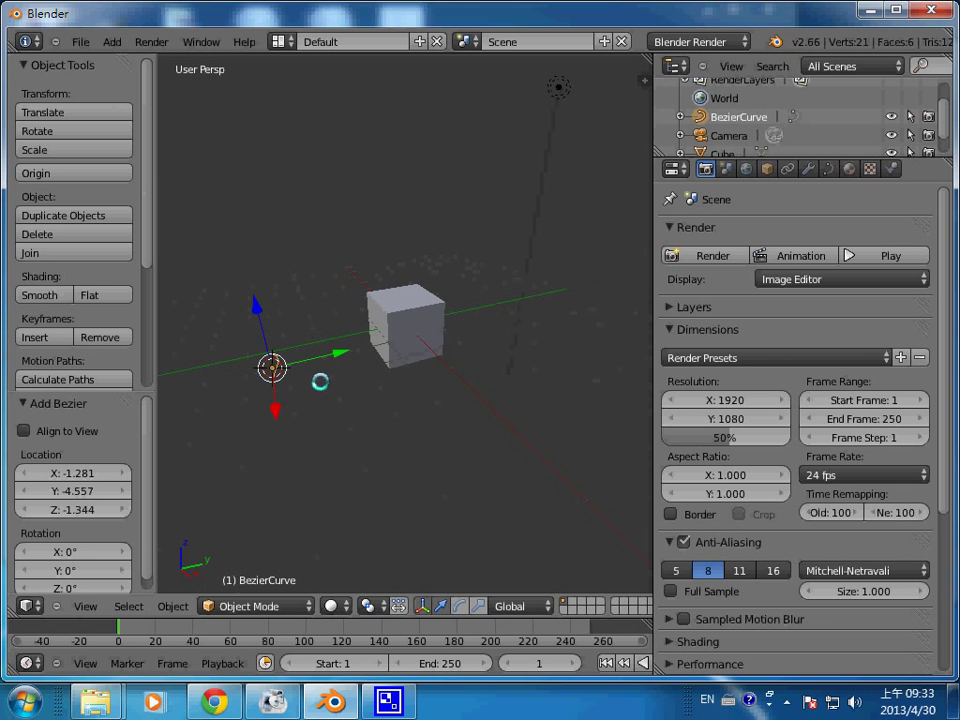
scroll(345, 392, up, 1)
scroll(360, 392, up, 1)
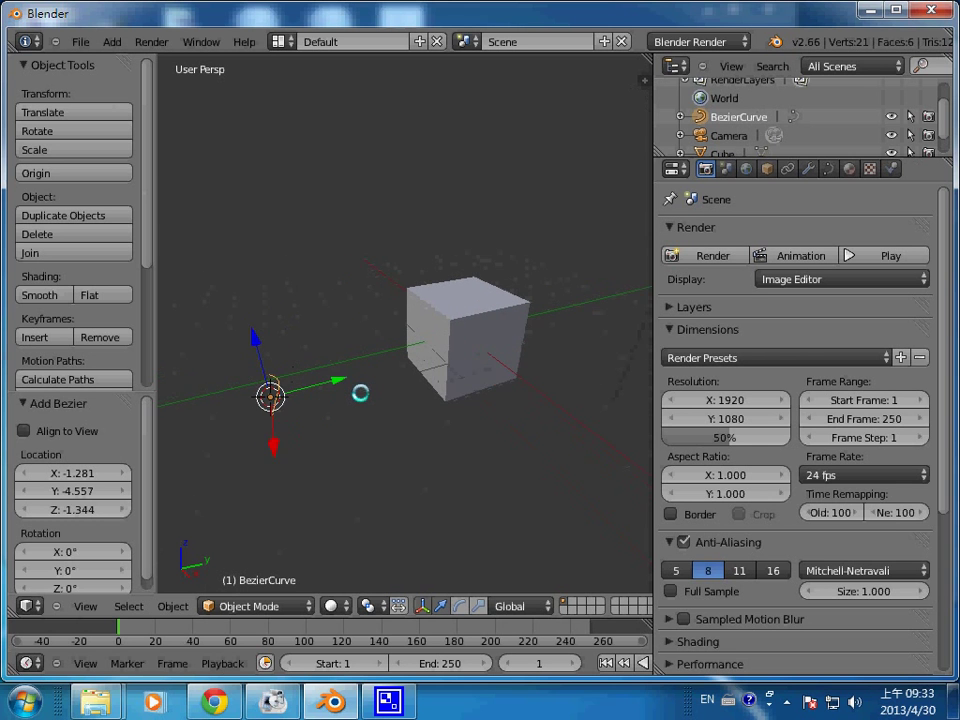
scroll(358, 400, up, 1)
middle_drag(358, 412, 408, 369)
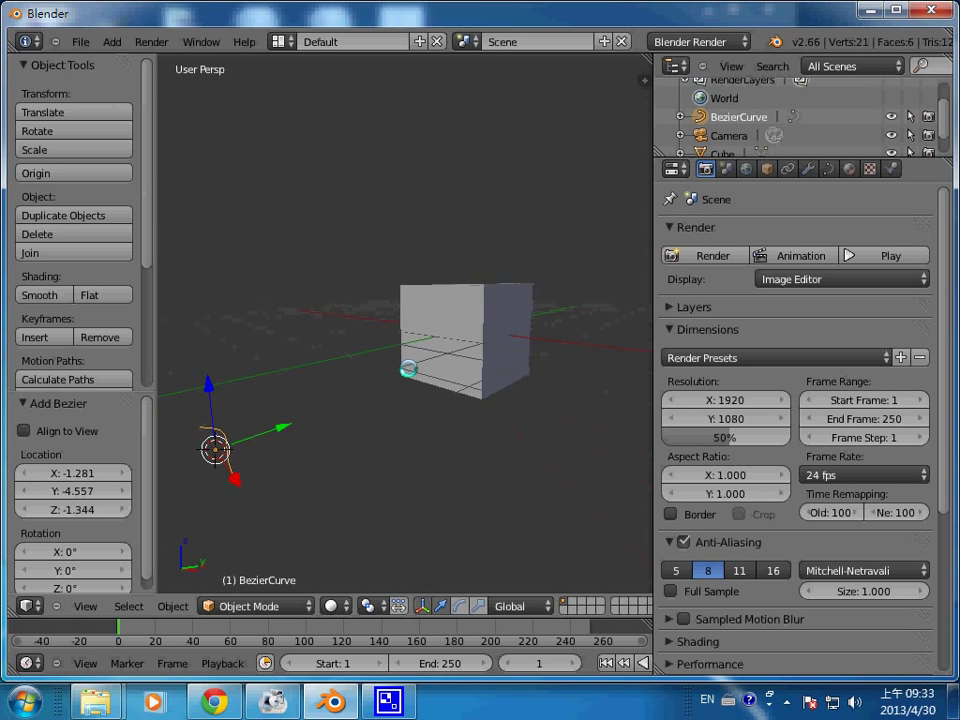
key(Tab)
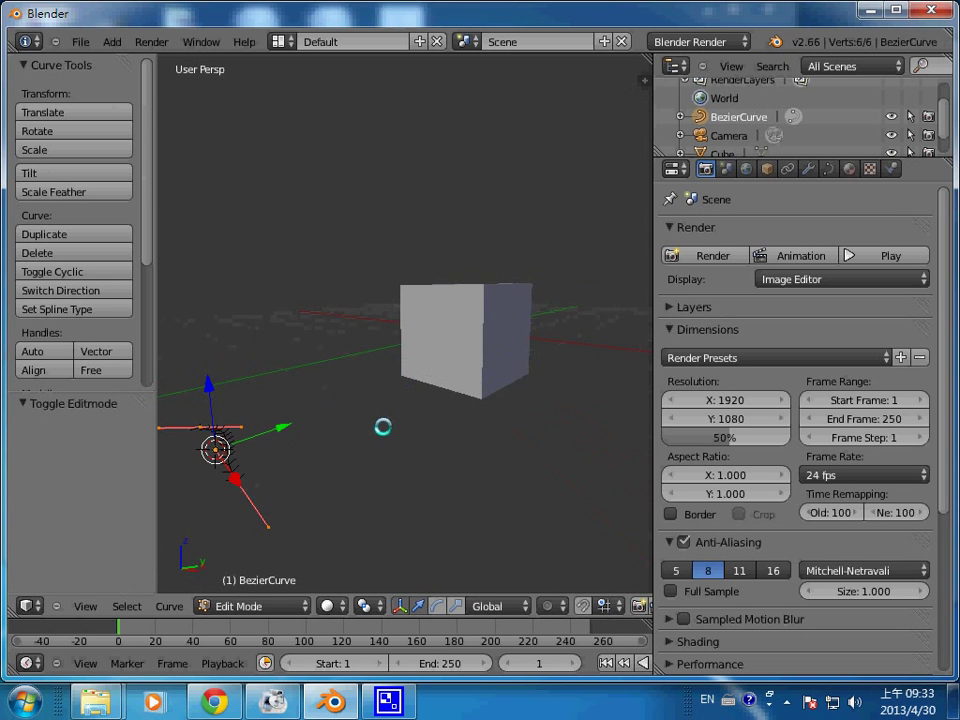
- Move one end point of the curve outward by about 1.6, 1.6 to lengthen it
mouse_move(382, 427)
middle_down()
mouse_move(428, 396)
mouse_move(435, 375)
mouse_move(330, 396)
middle_up()
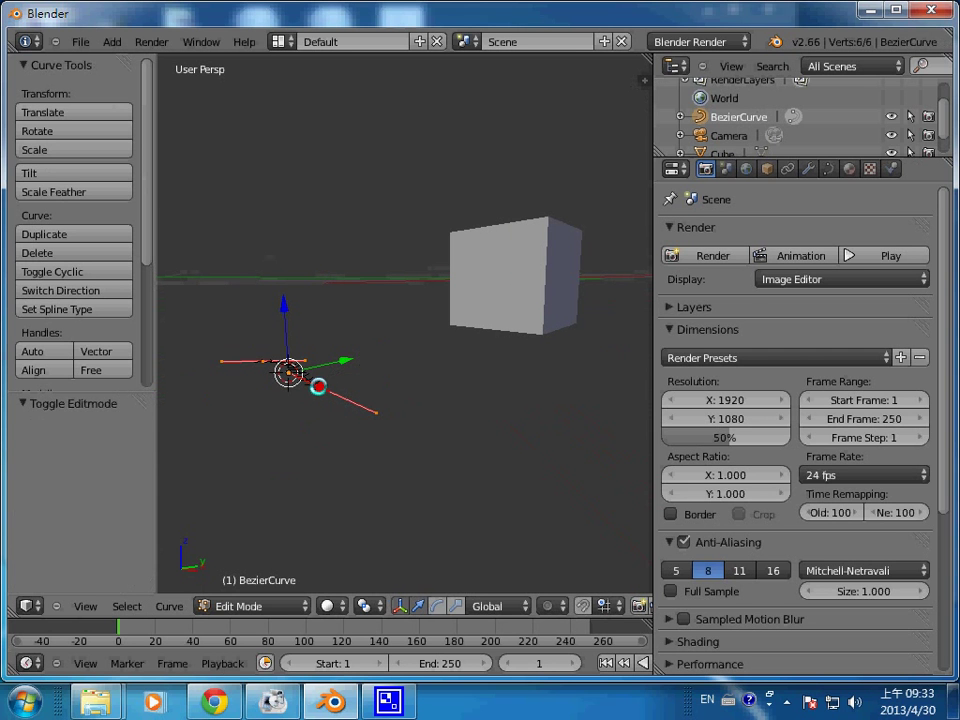
key(a)
right_click(318, 386)
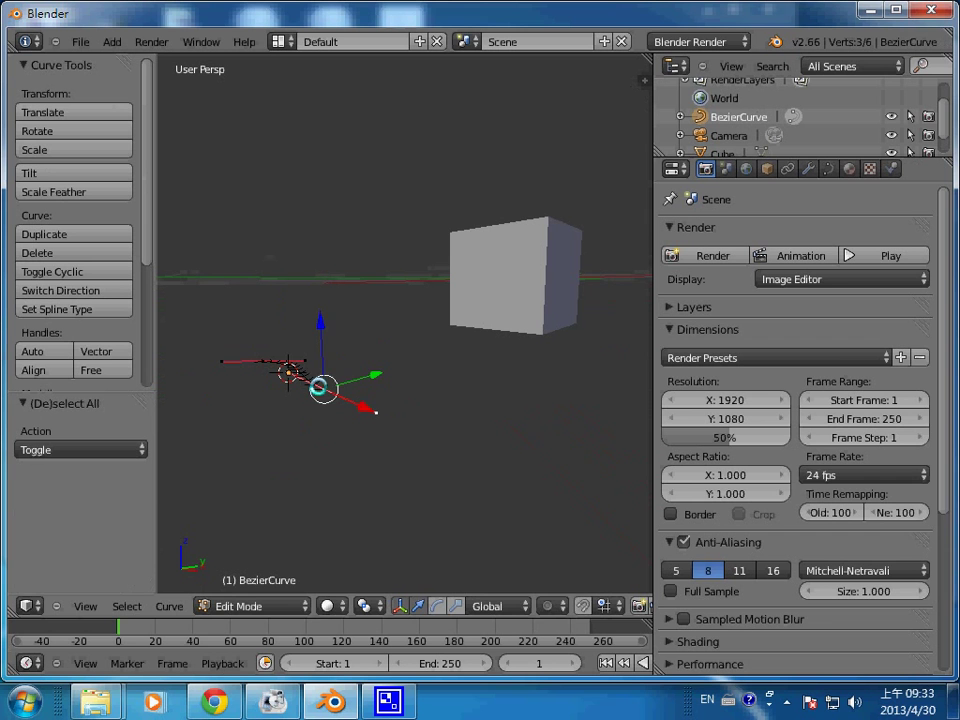
key(g)
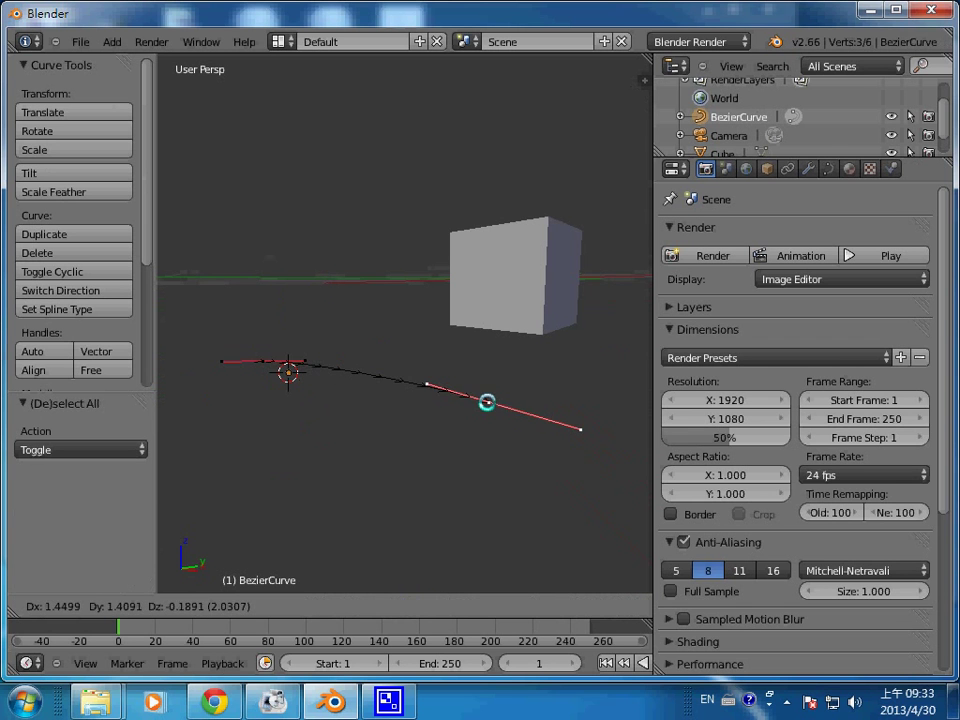
click(510, 387)
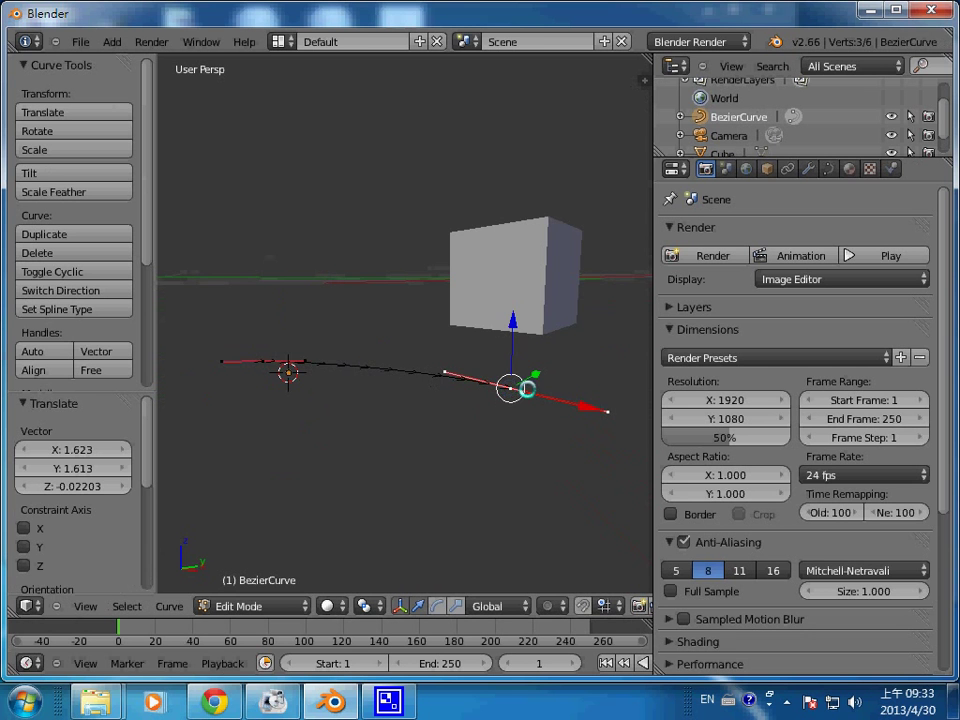
- Zoom out and switch to the Top view
scroll(510, 387, down, 5)
scroll(474, 366, down, 2)
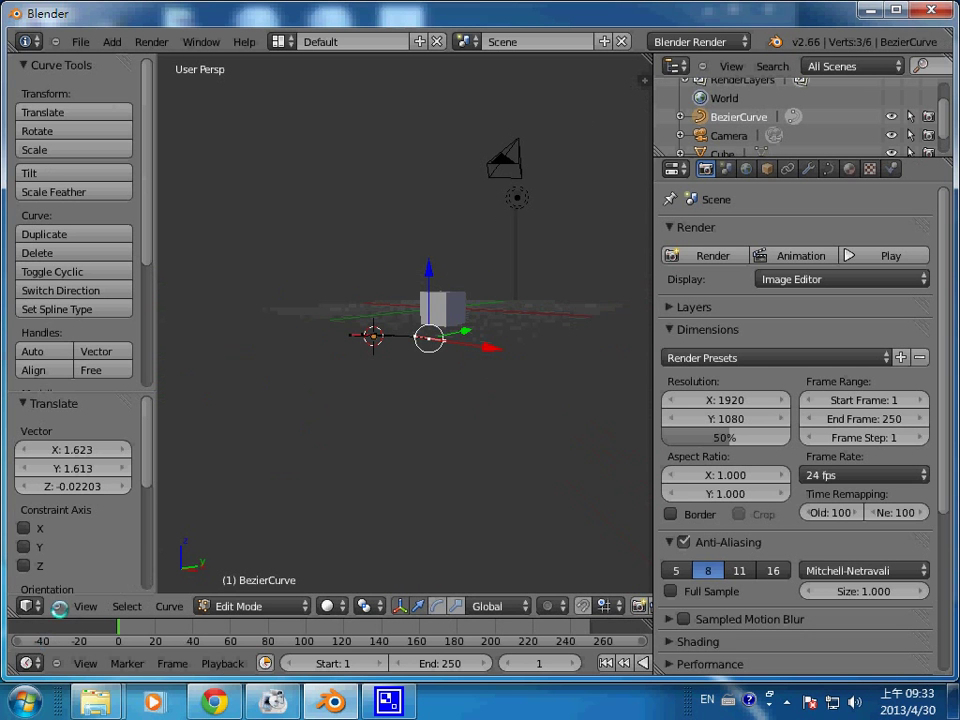
click(85, 606)
click(146, 519)
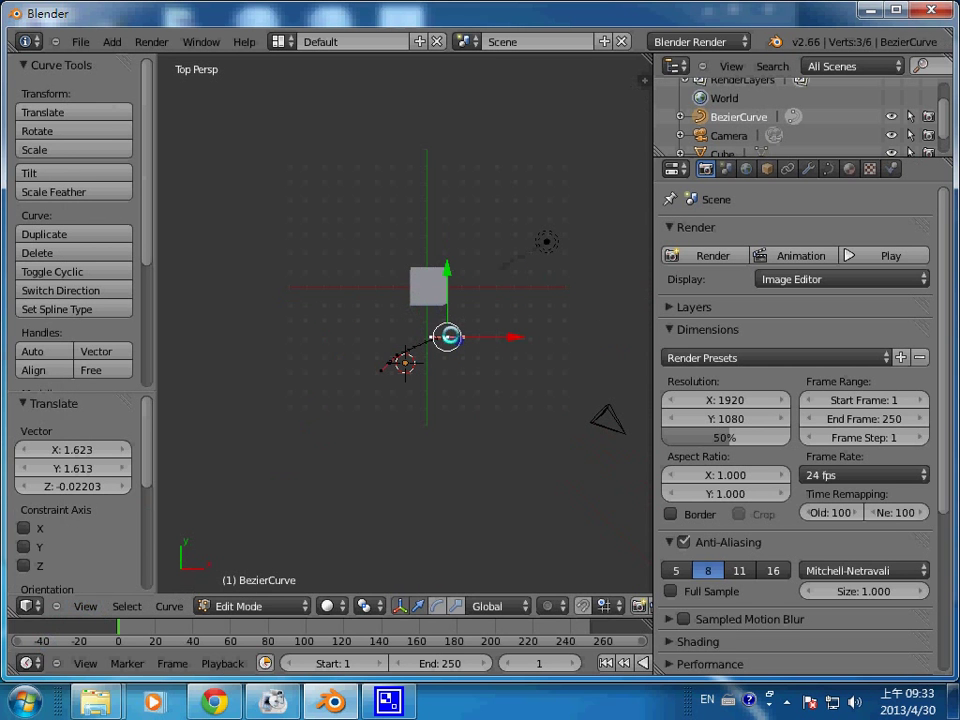
- Level the right end point and rotate the left end point's handle
key(g)
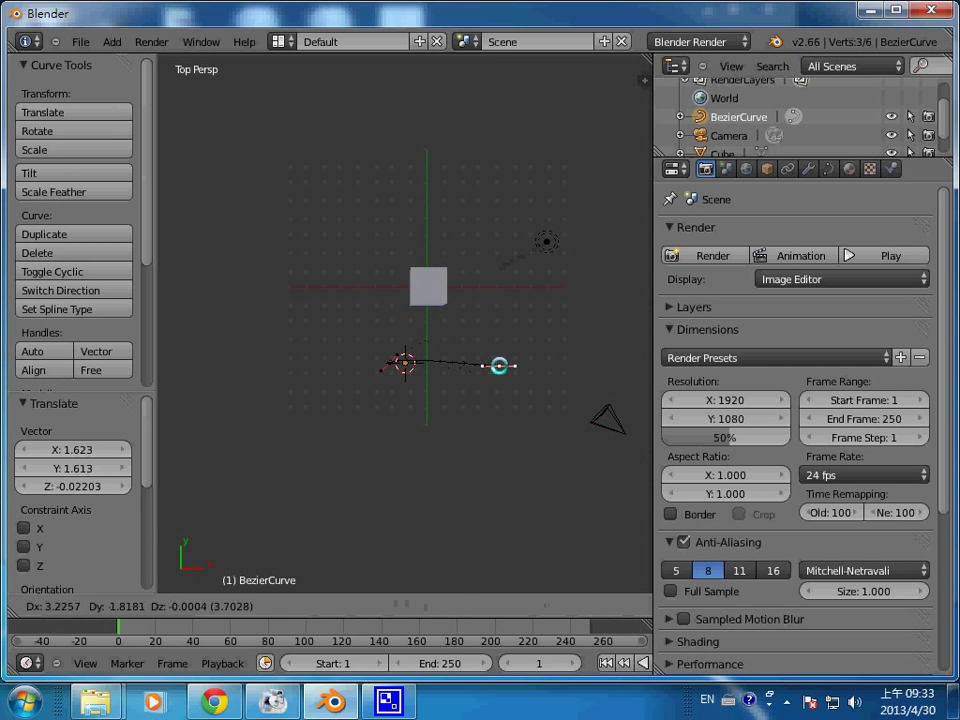
click(499, 366)
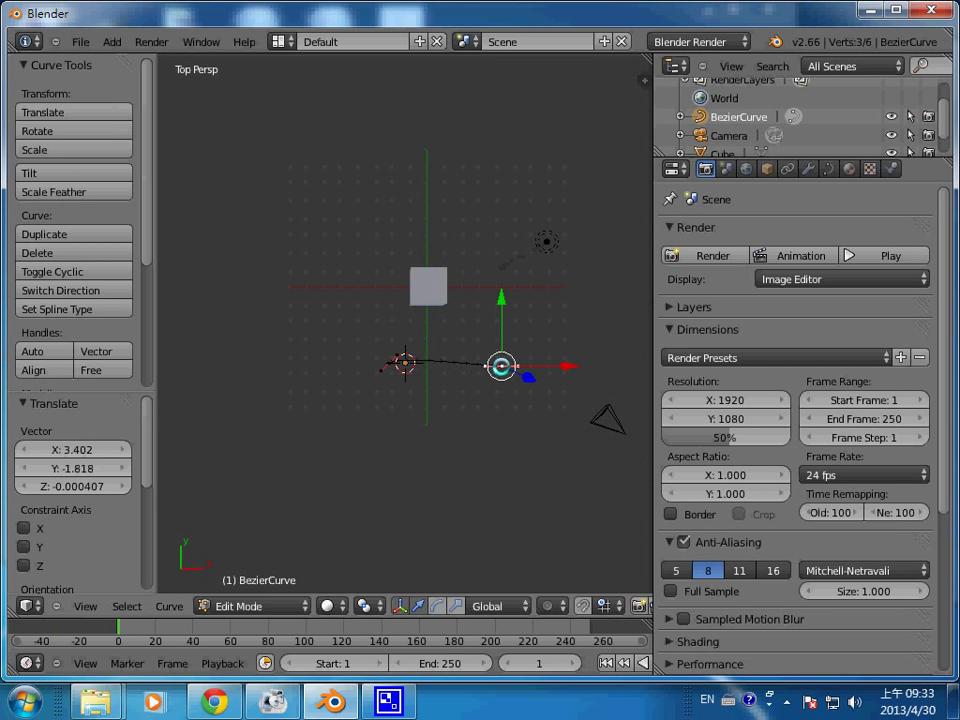
right_click(386, 365)
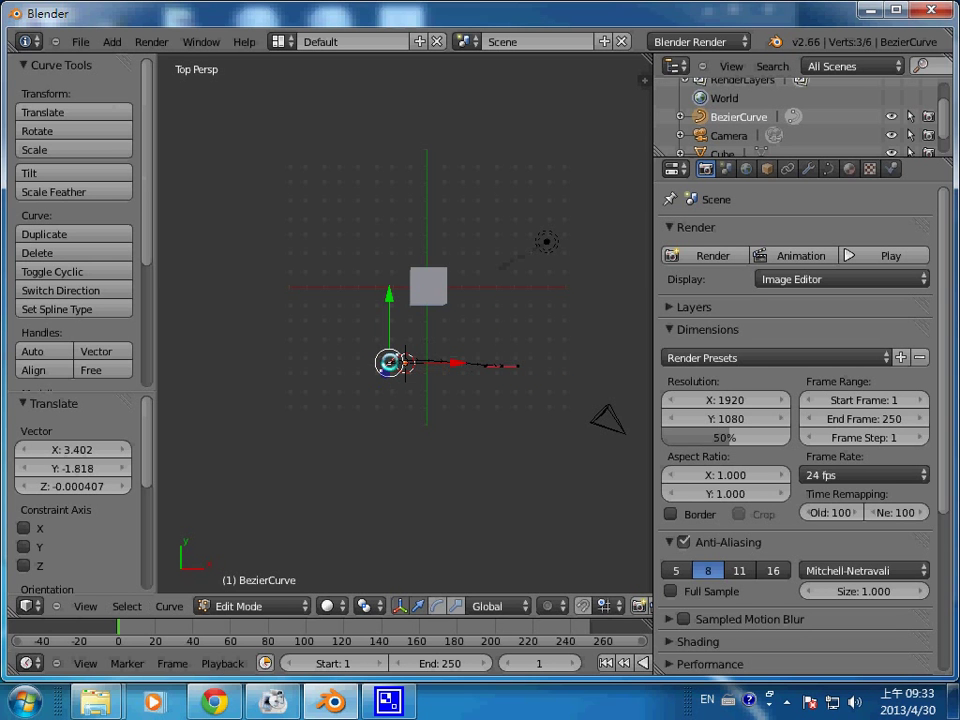
key(r)
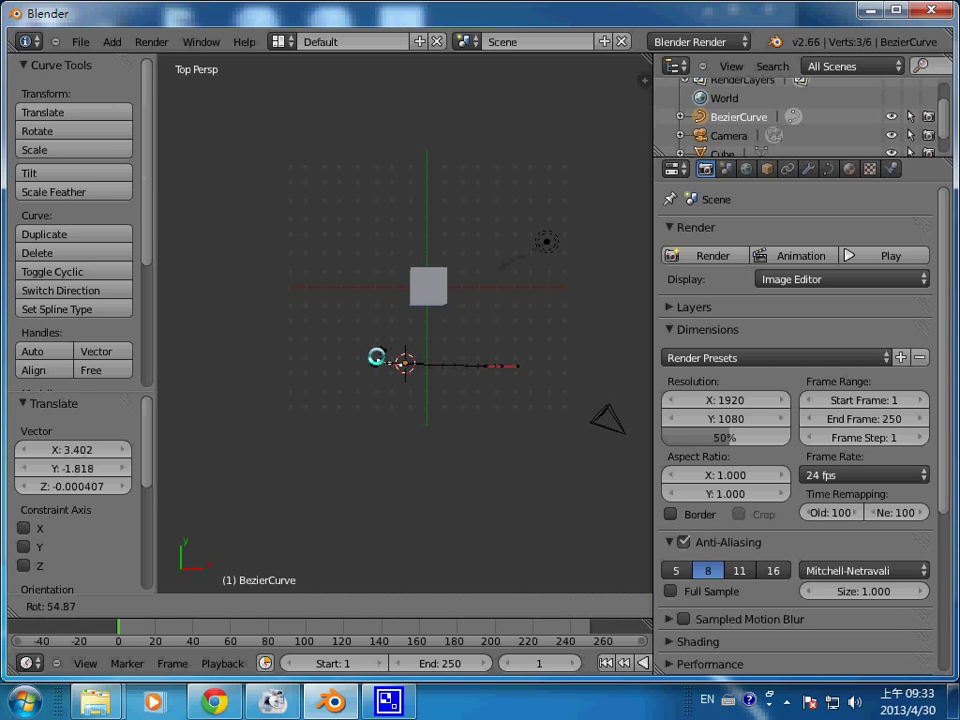
click(376, 357)
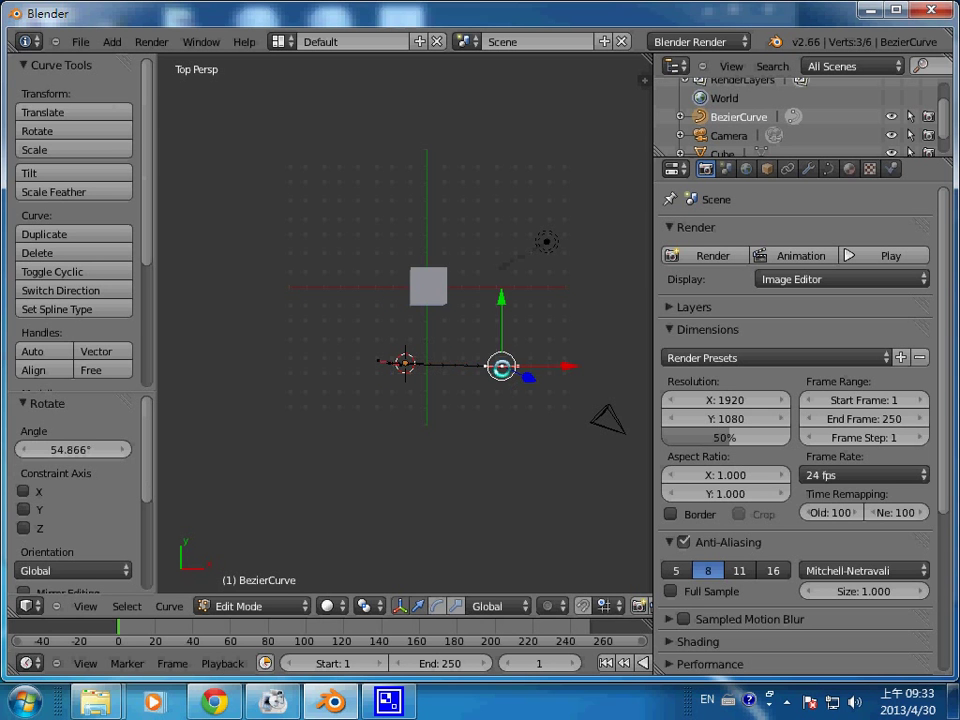
- Extrude six new curve points winding right of, above and left of the cube
key(e)
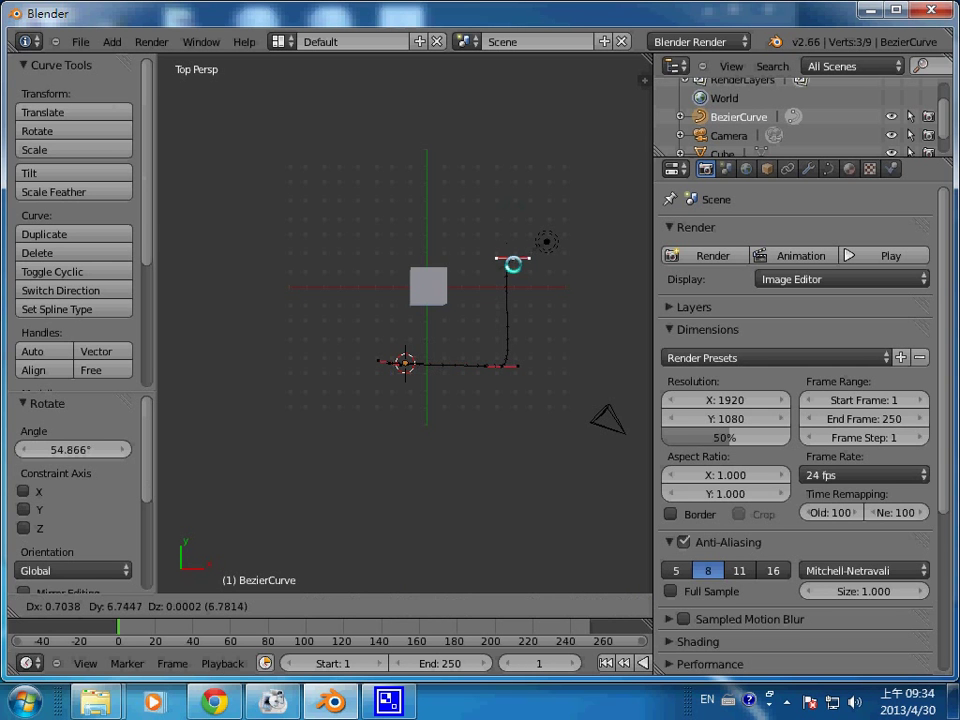
click(537, 287)
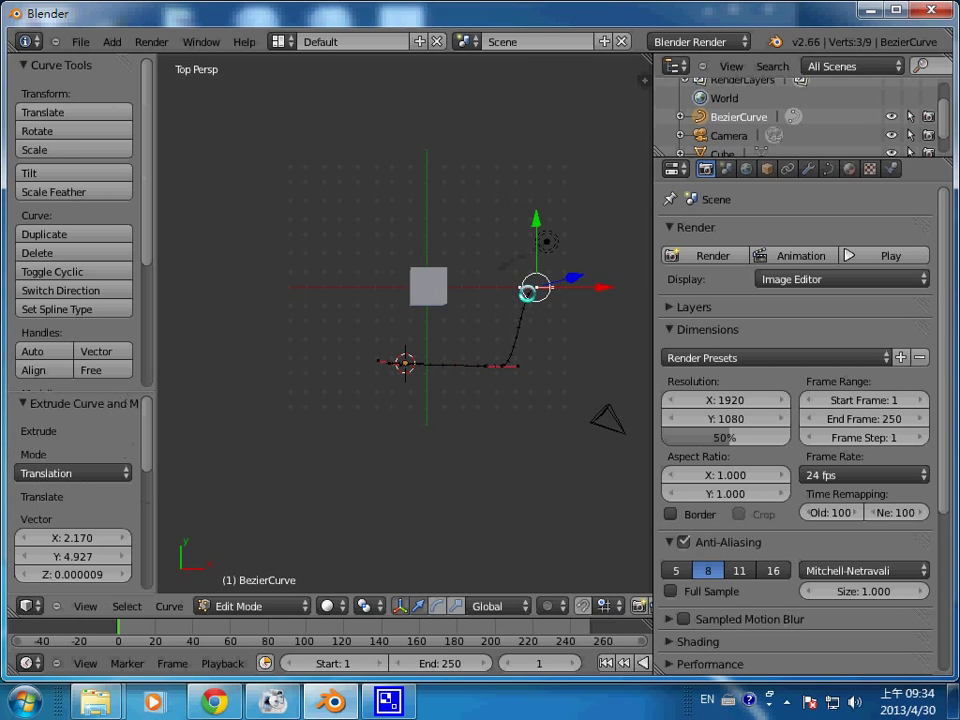
key(e)
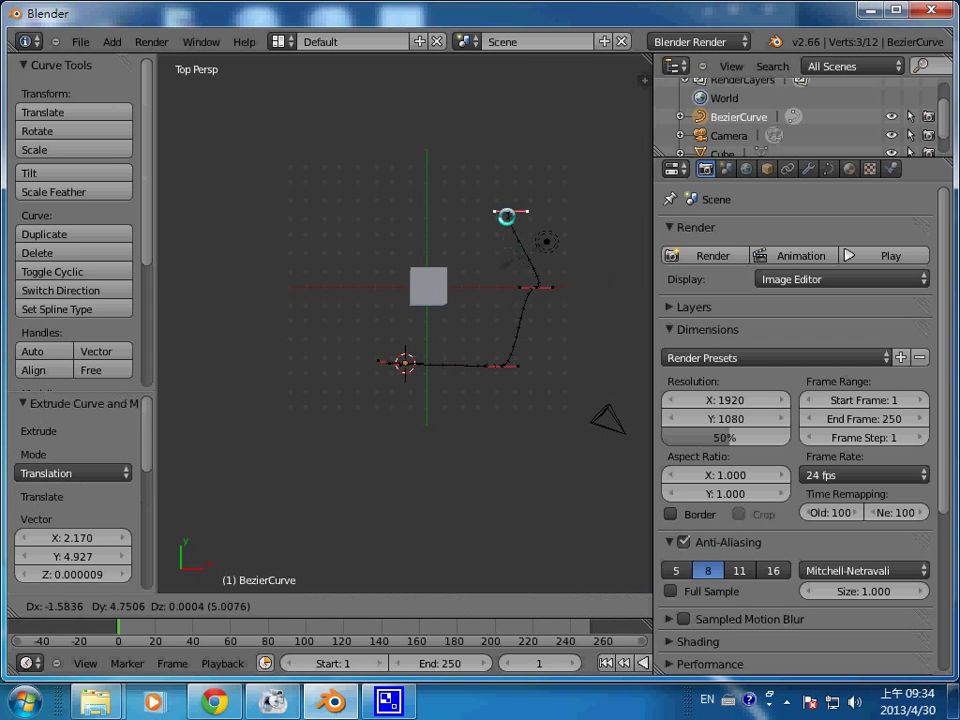
click(506, 213)
key(e)
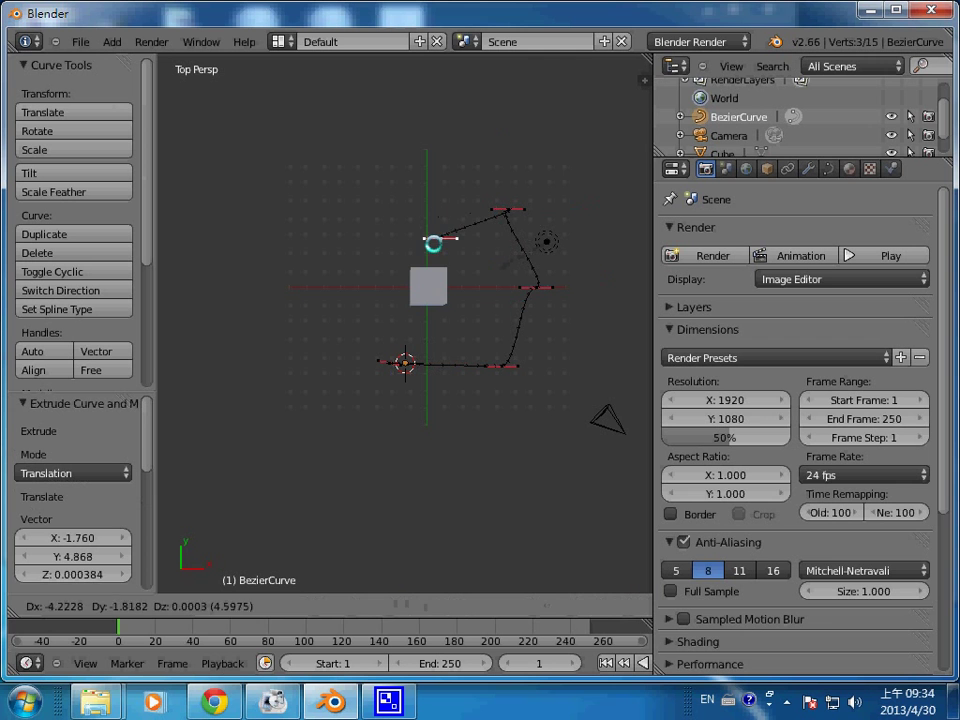
click(430, 239)
key(e)
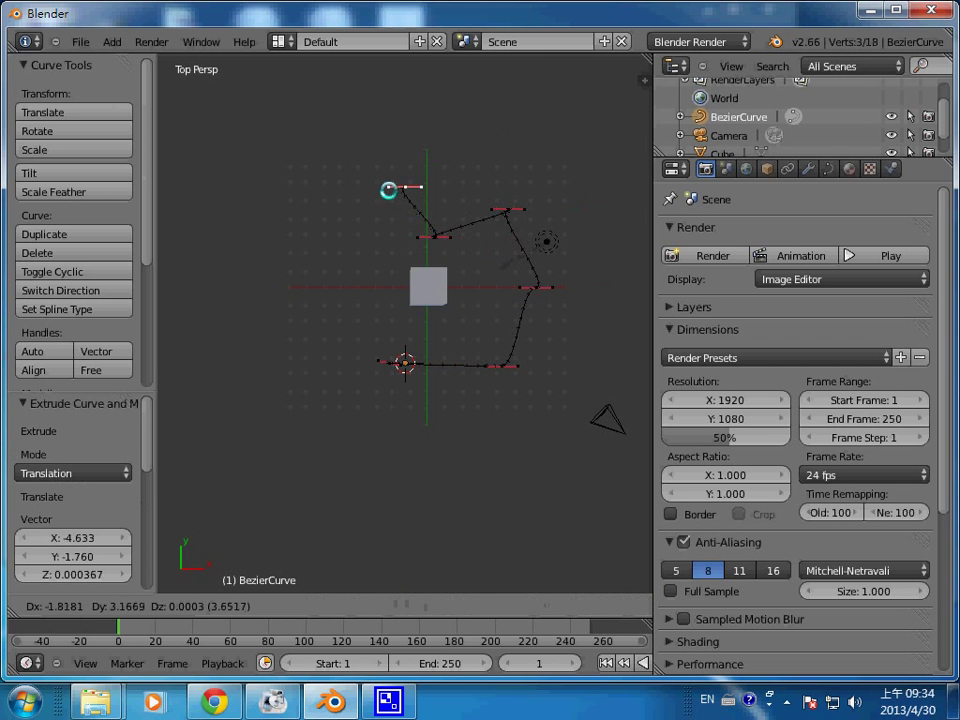
click(386, 173)
key(e)
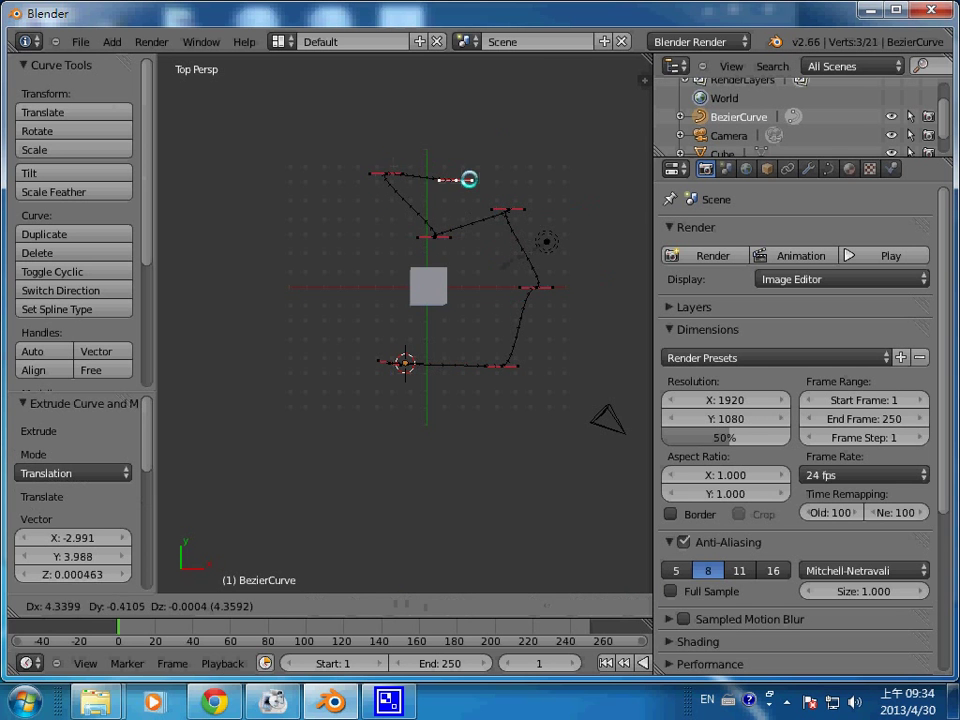
click(457, 190)
key(e)
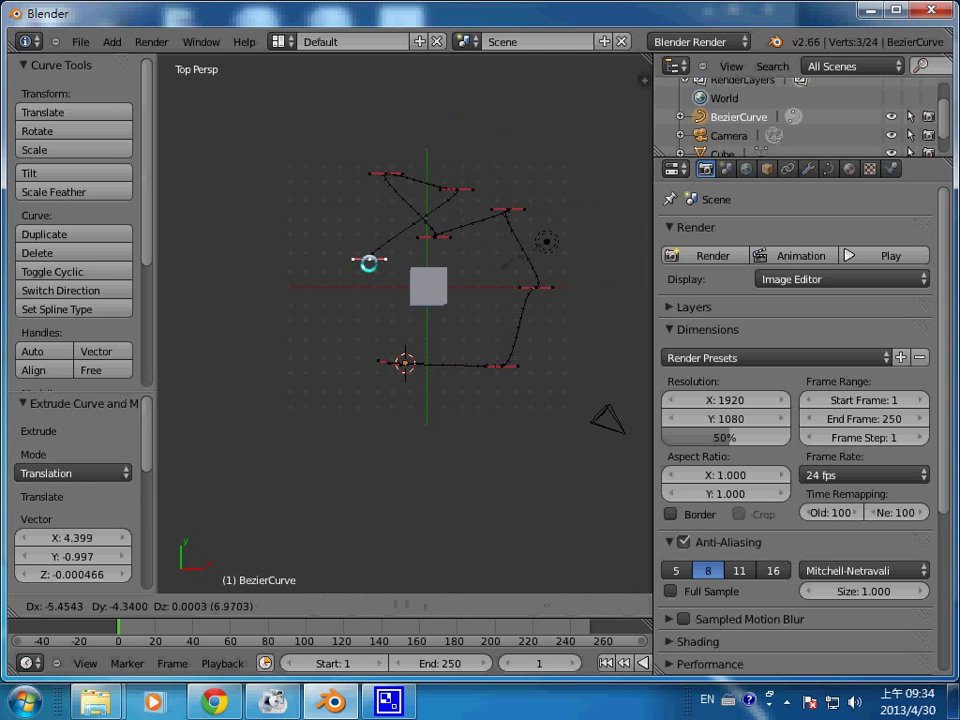
click(358, 259)
- Extrude two final points down-left and place the 3D cursor below the curve
key(e)
click(310, 300)
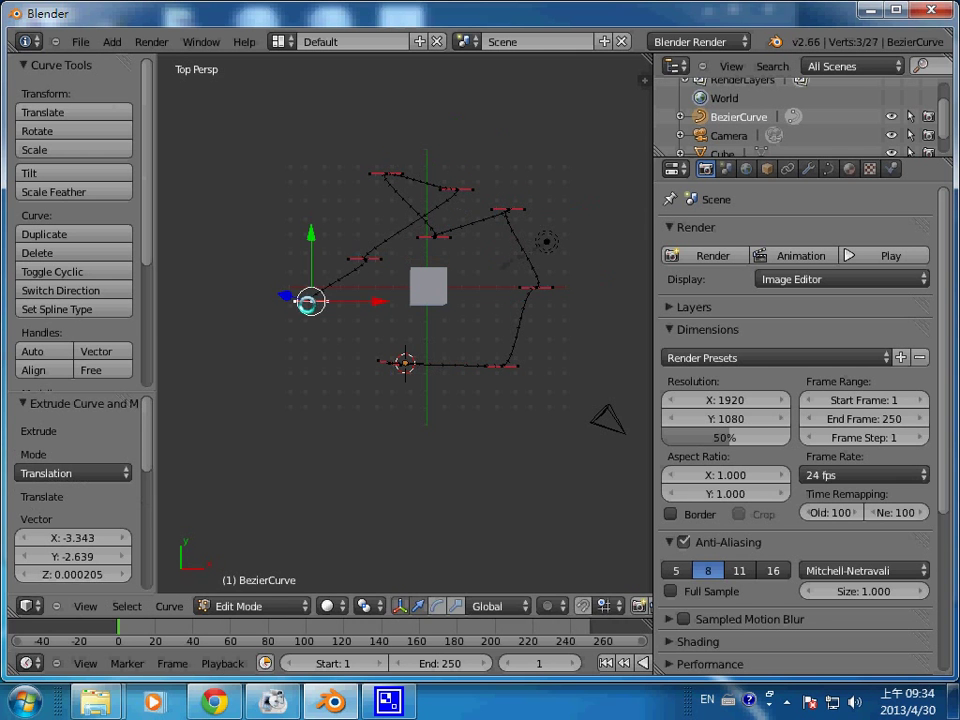
key(e)
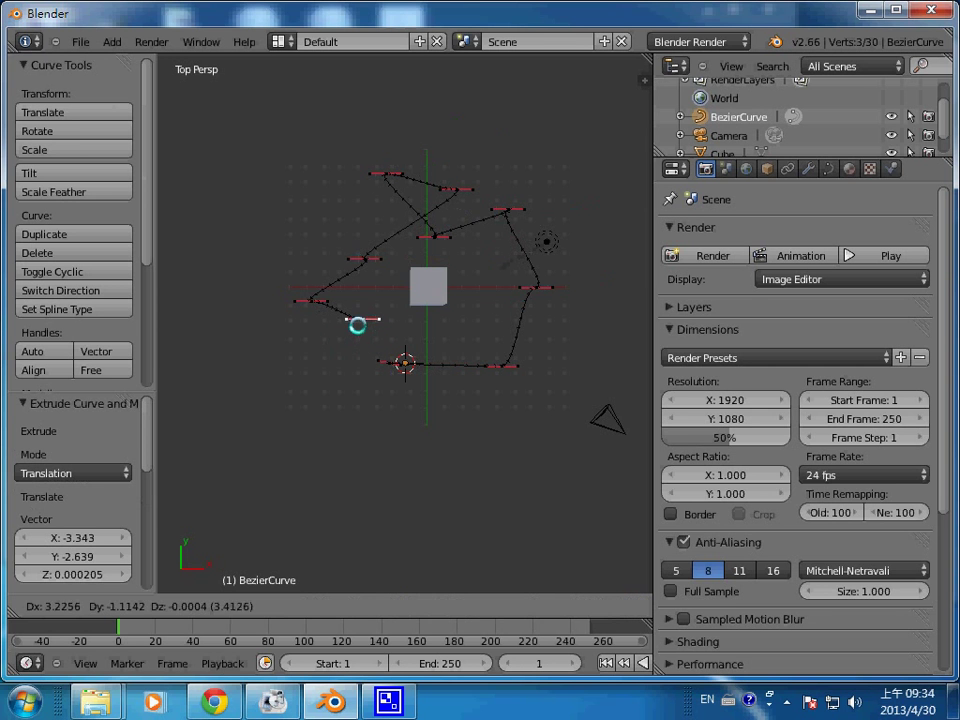
click(357, 323)
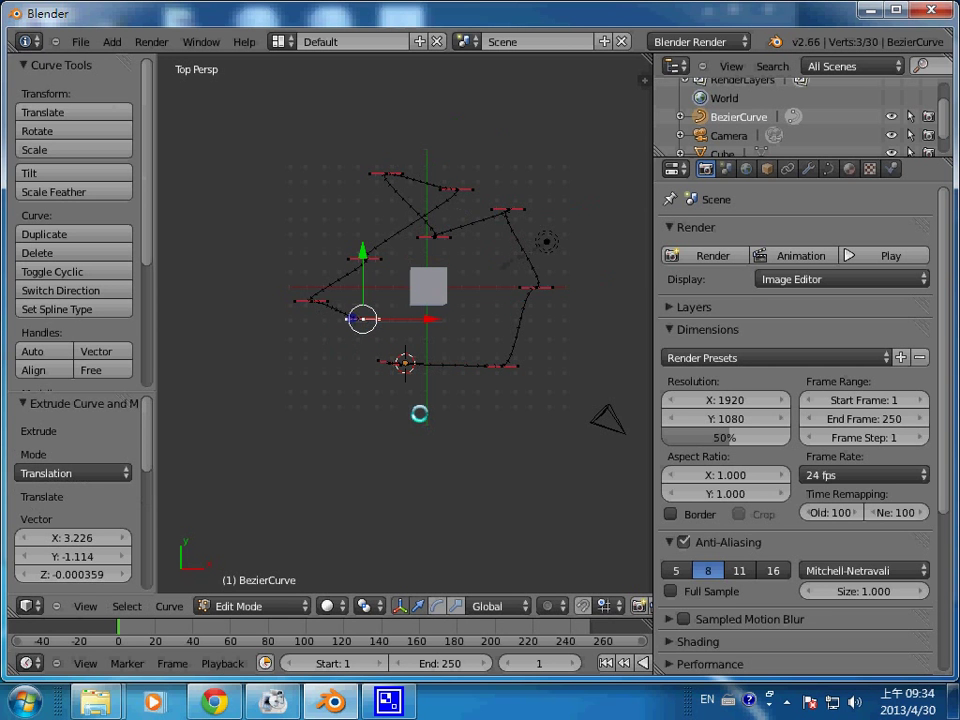
click(415, 413)
- Exit Edit Mode and select the cube
key(Tab)
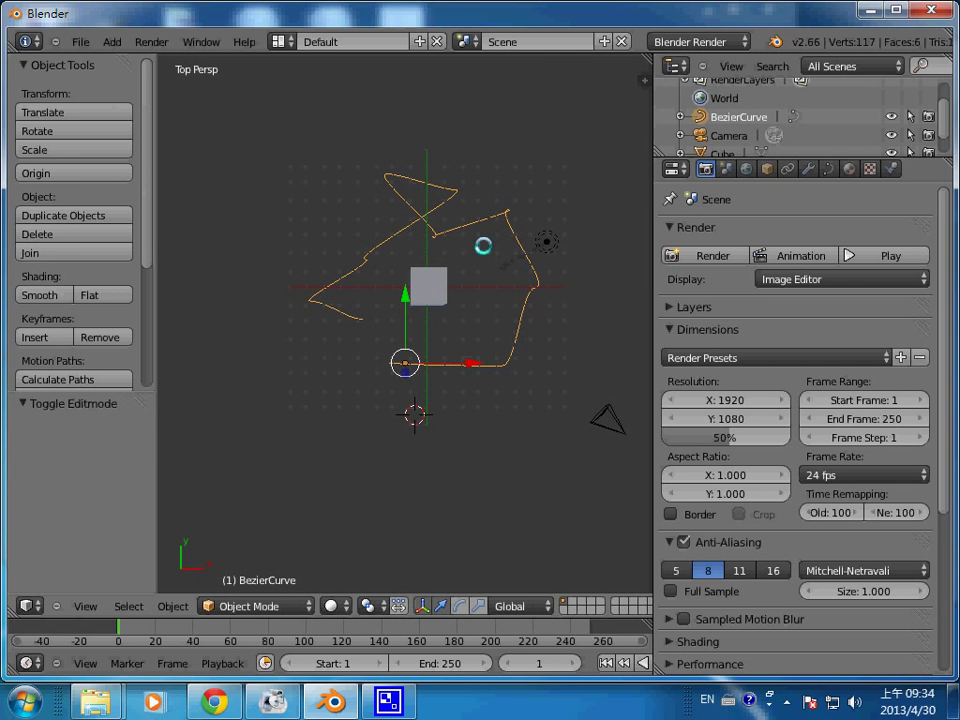
right_click(432, 290)
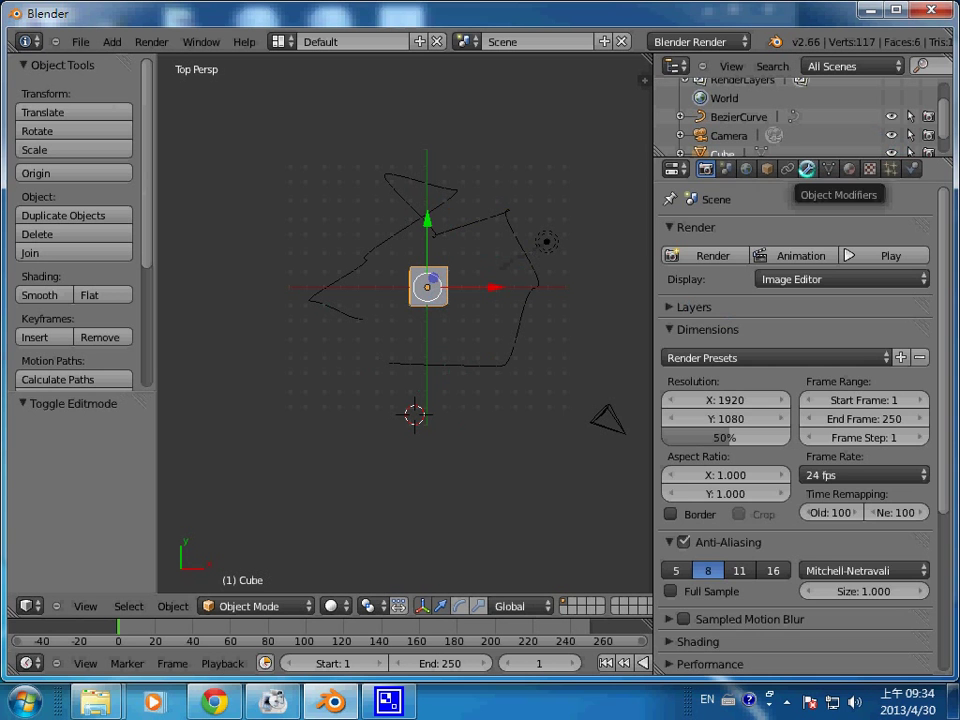
- Add a Follow Path constraint to the cube with BezierCurve as its target
click(787, 168)
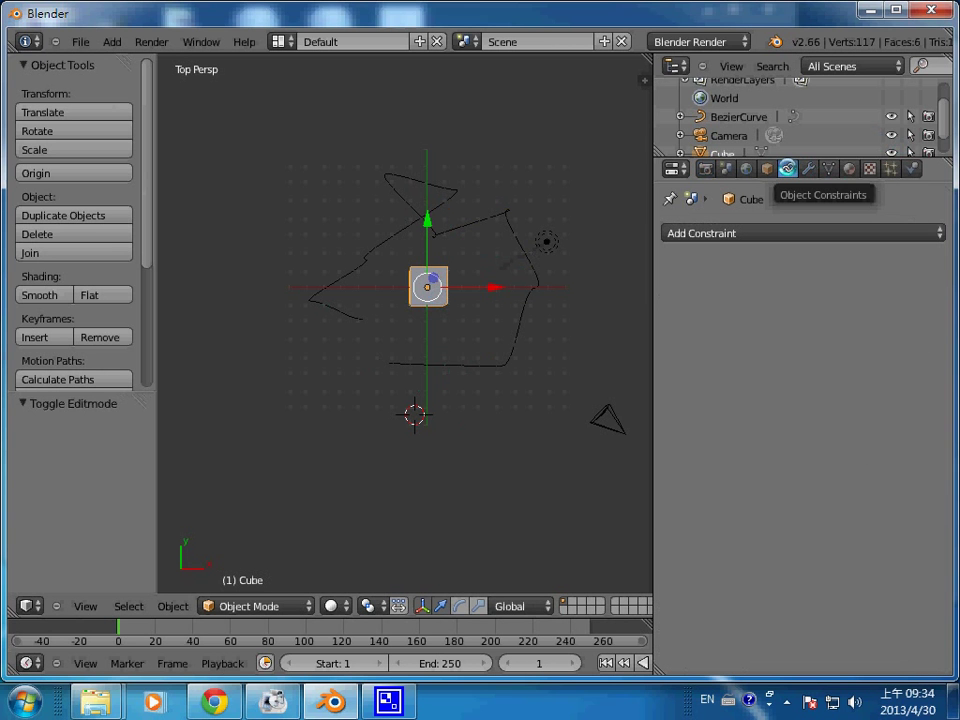
click(820, 223)
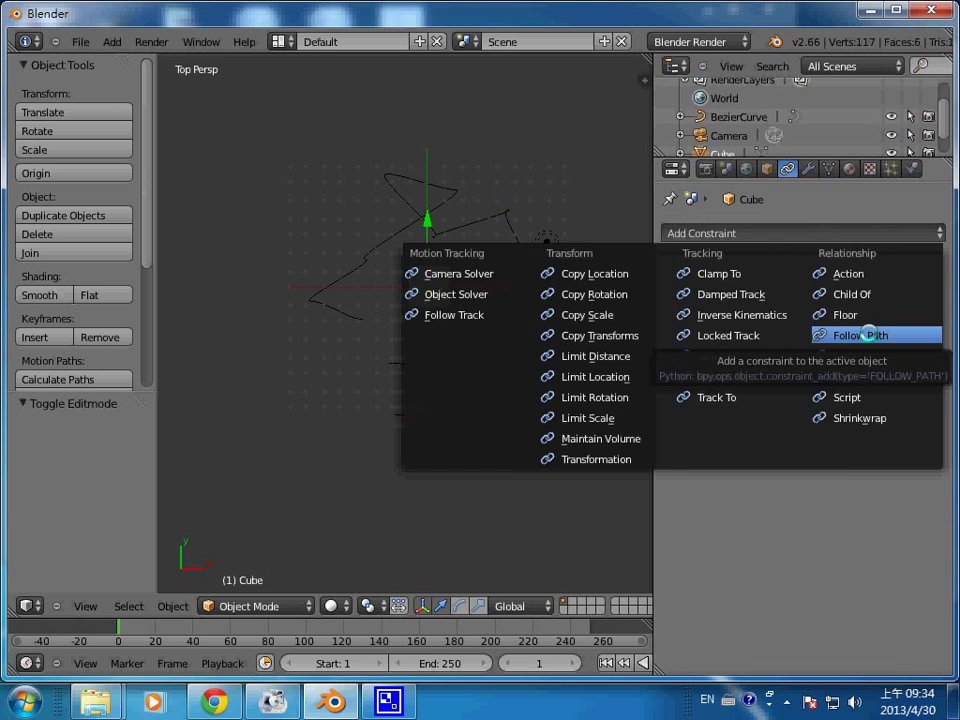
click(868, 335)
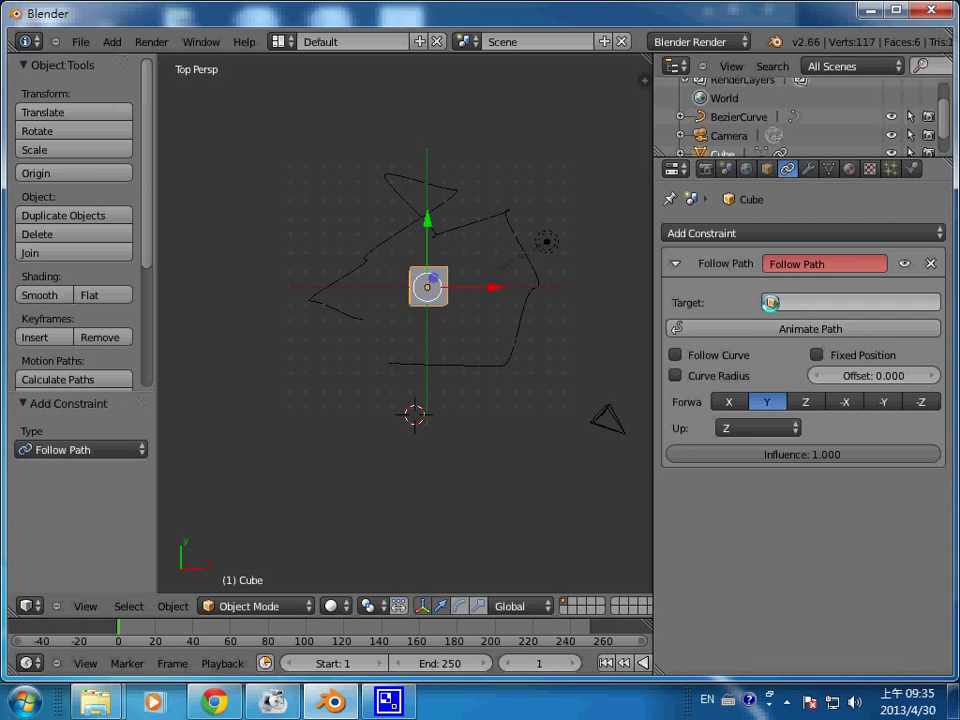
click(770, 302)
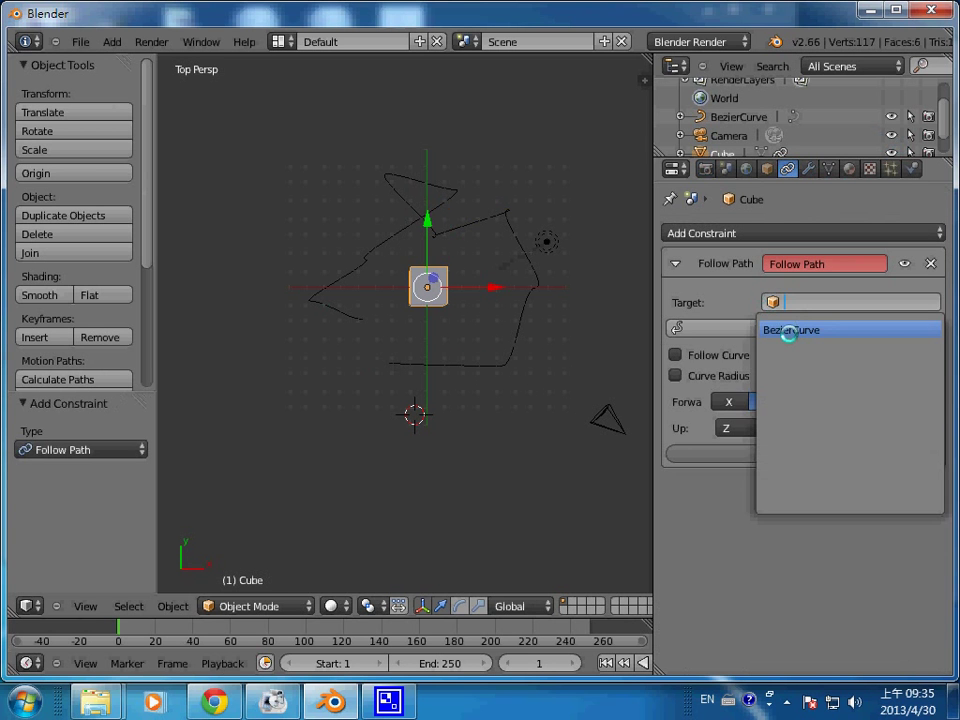
click(789, 330)
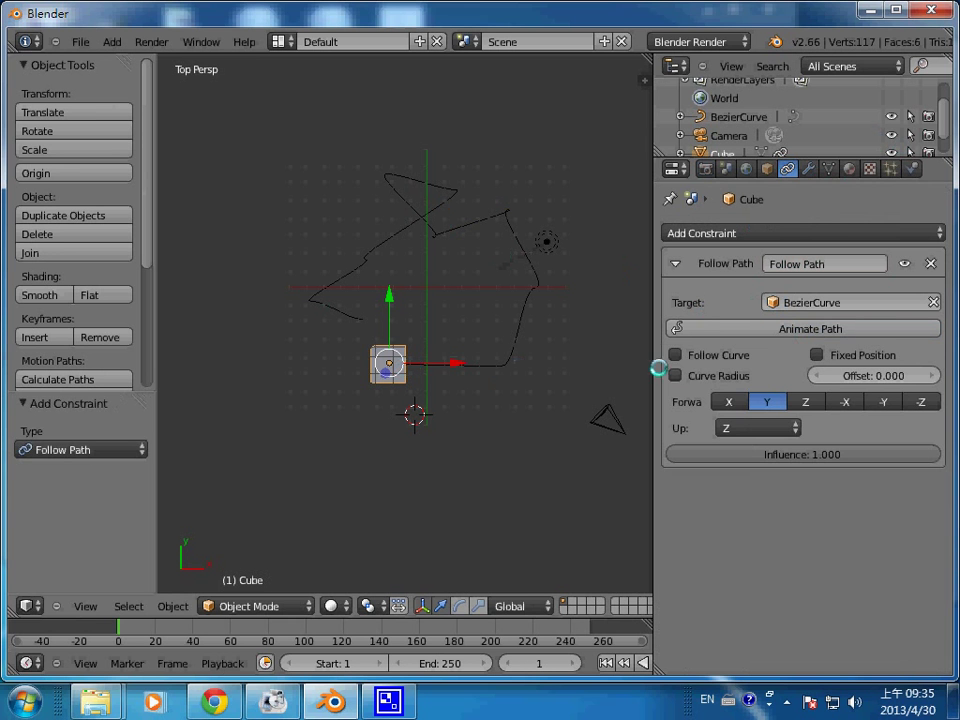
- Enable Follow Curve on the constraint, then scrub to frames 39, 114 and 2 to check
click(689, 356)
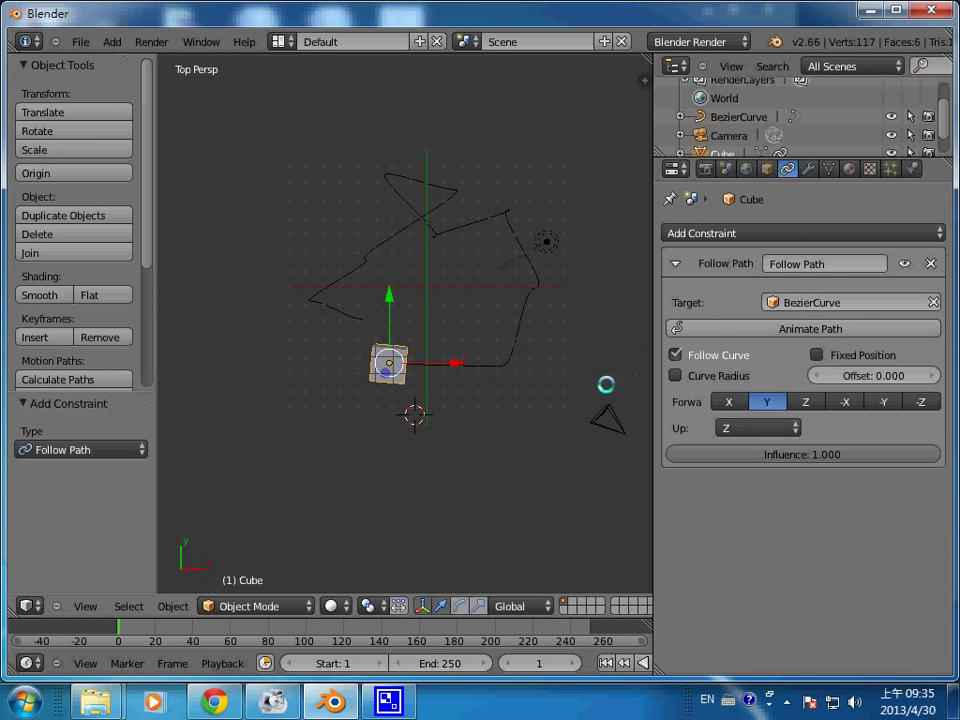
click(672, 354)
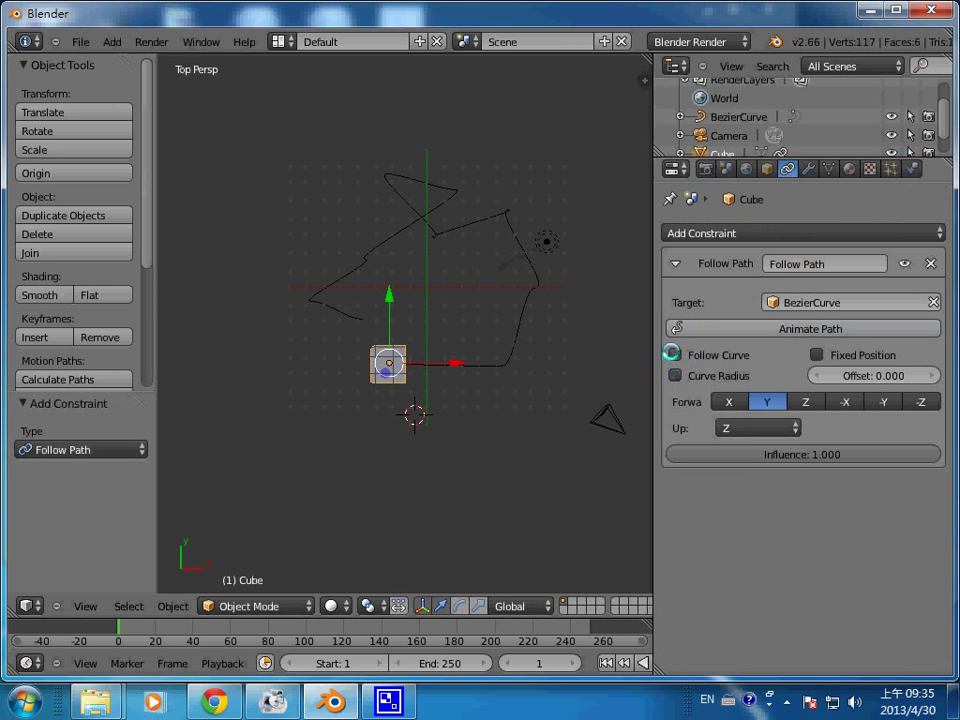
click(672, 353)
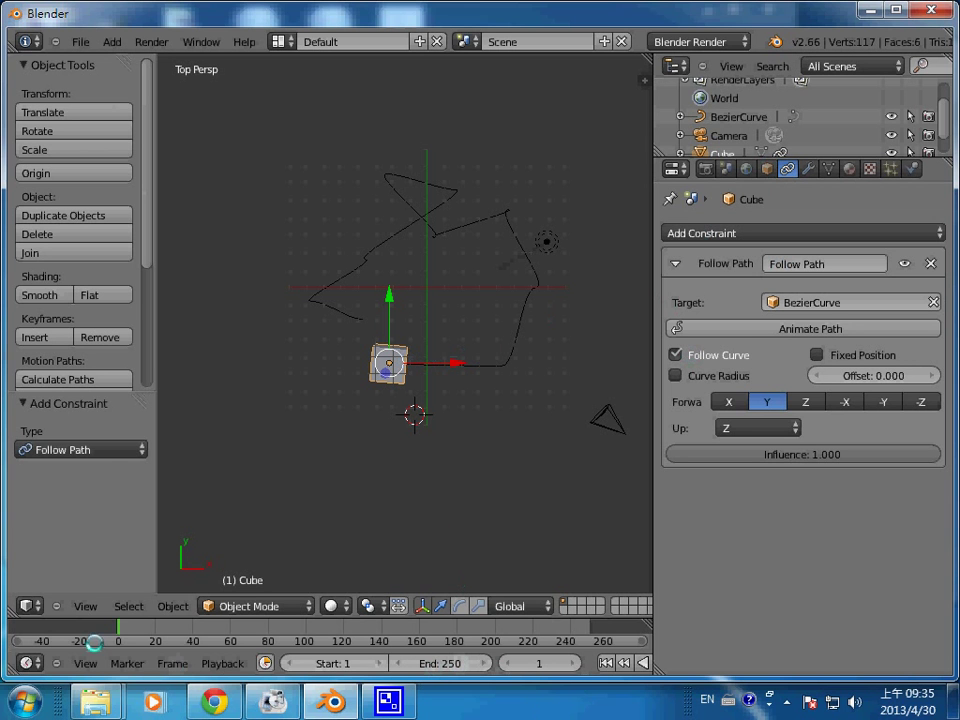
drag(143, 628, 190, 630)
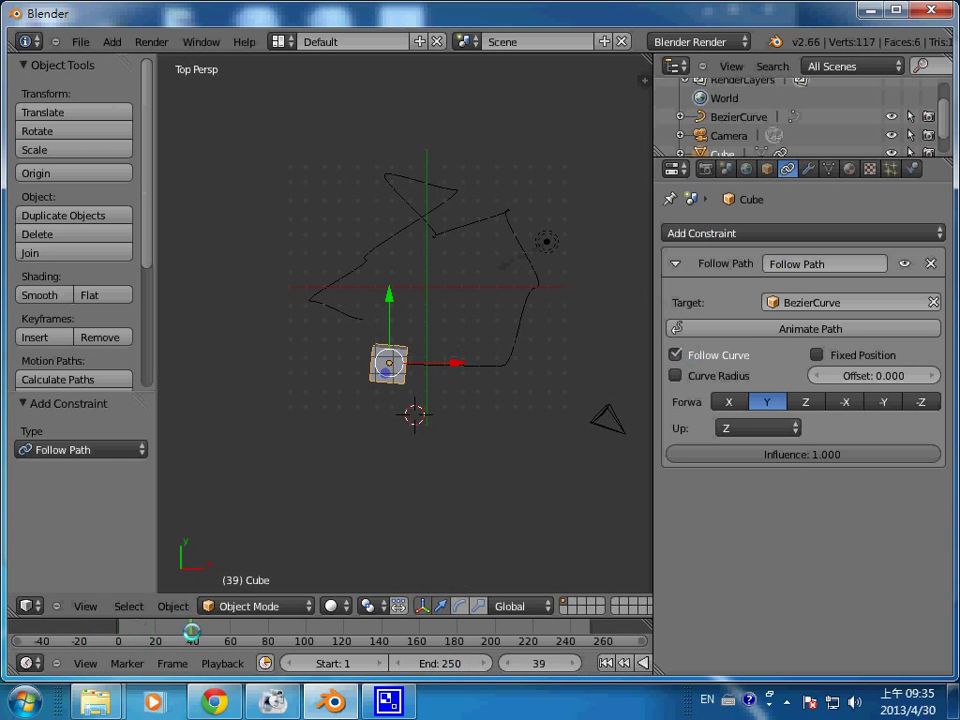
drag(285, 640, 332, 630)
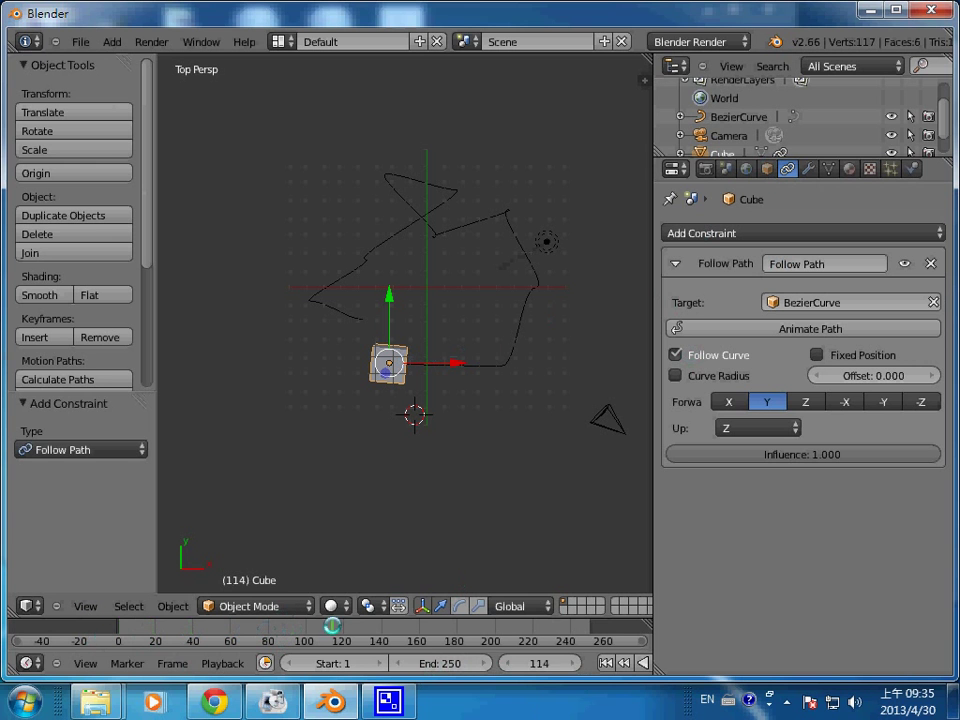
click(120, 627)
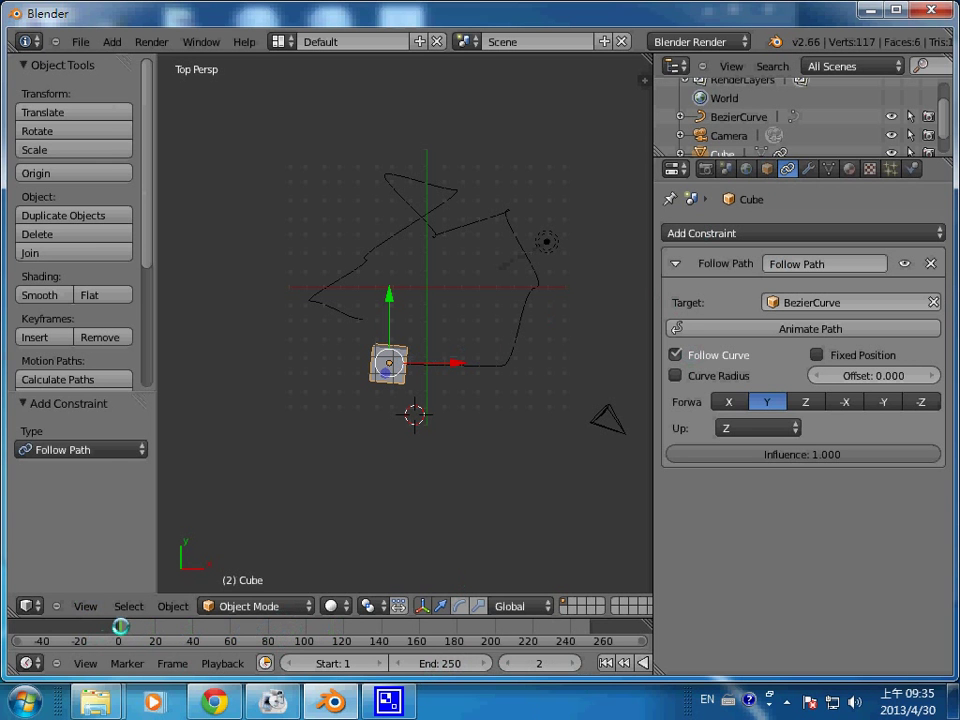
- Return to frame 1 and set the scene End frame to 100
click(505, 665)
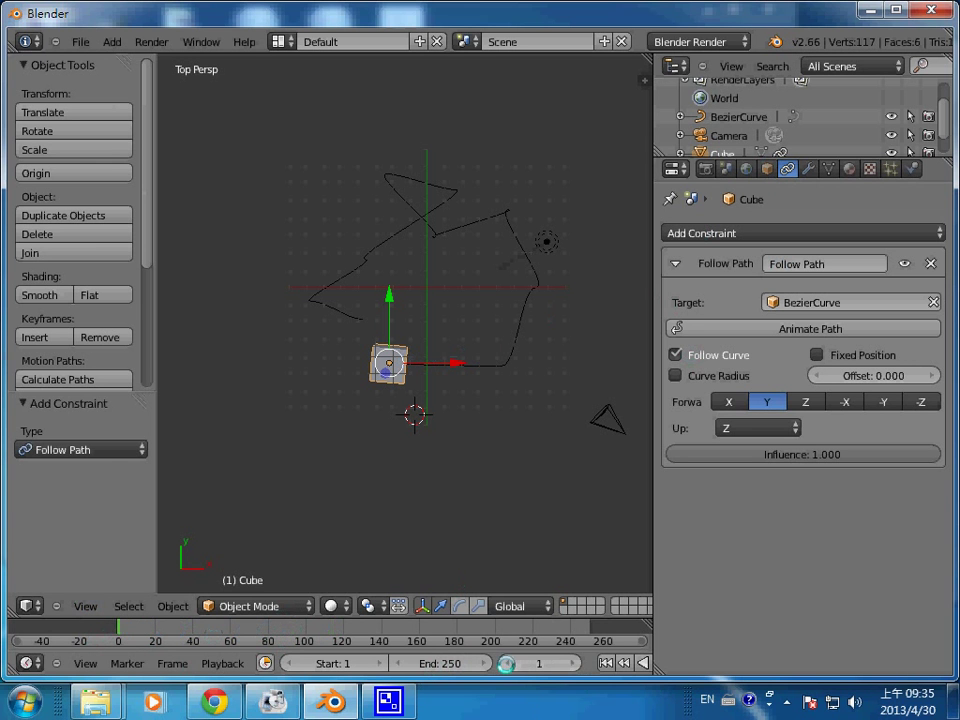
click(457, 668)
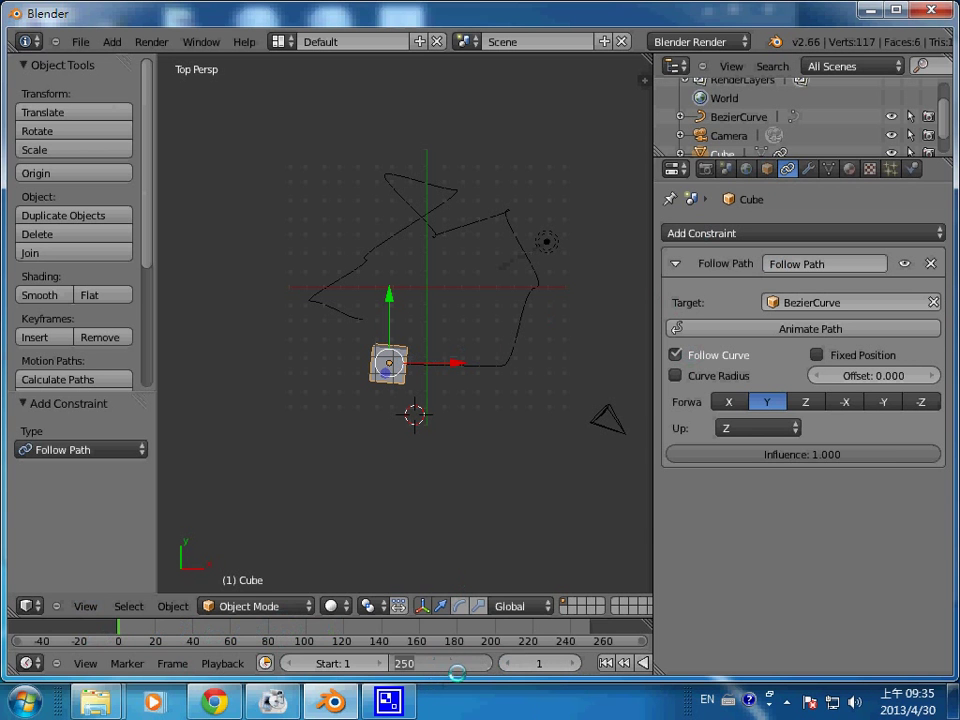
text(End: 100)
key(Return)
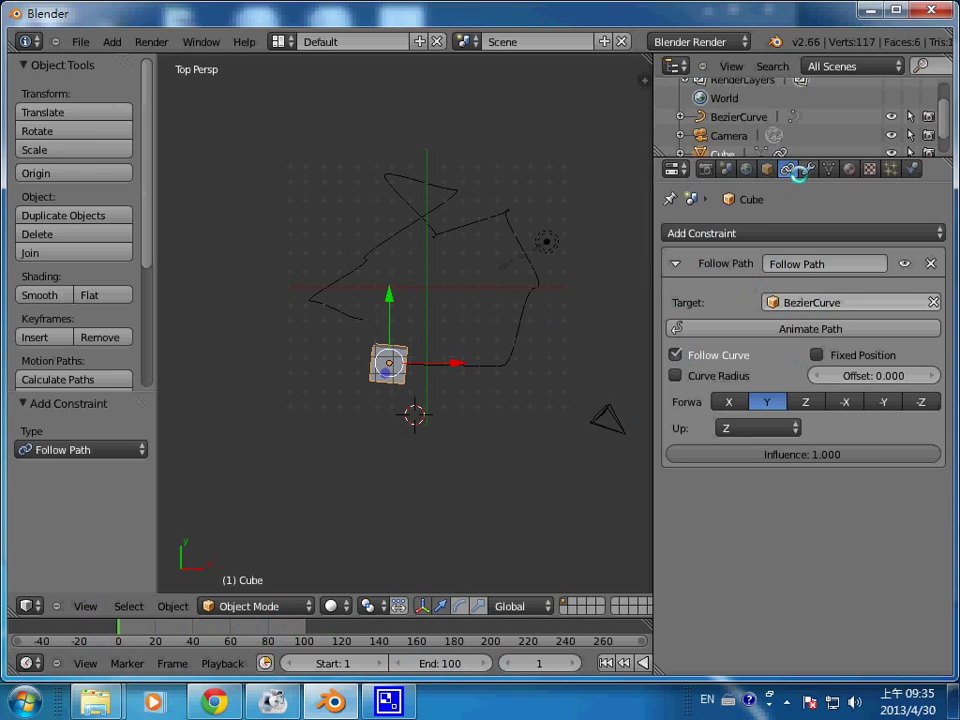
- Select the BezierCurve and scroll its curve data settings to Path Animation
right_click(507, 356)
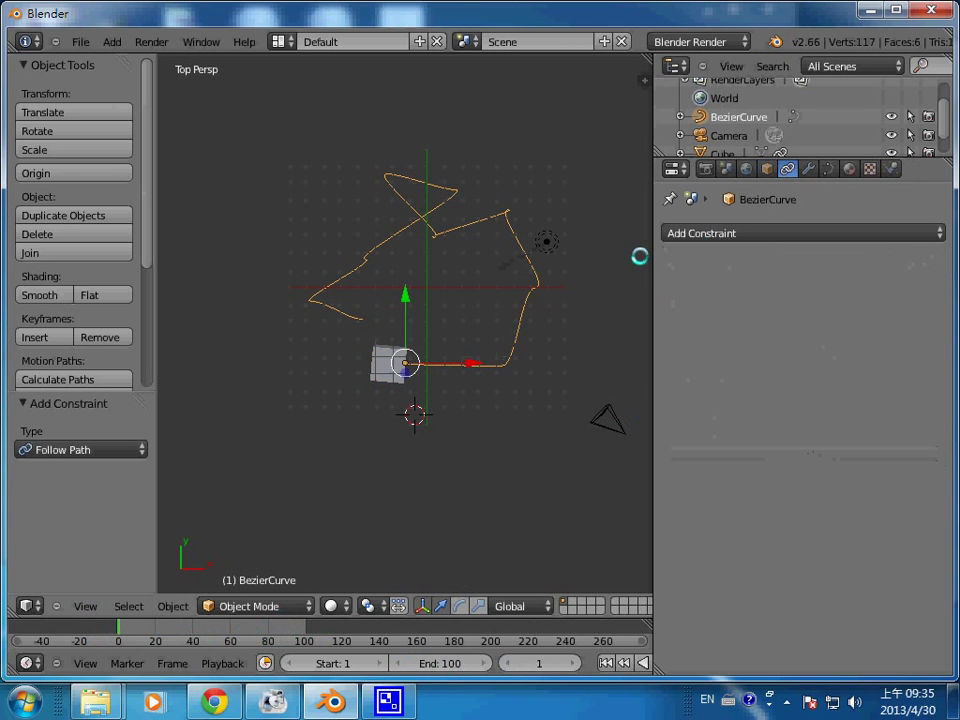
click(830, 169)
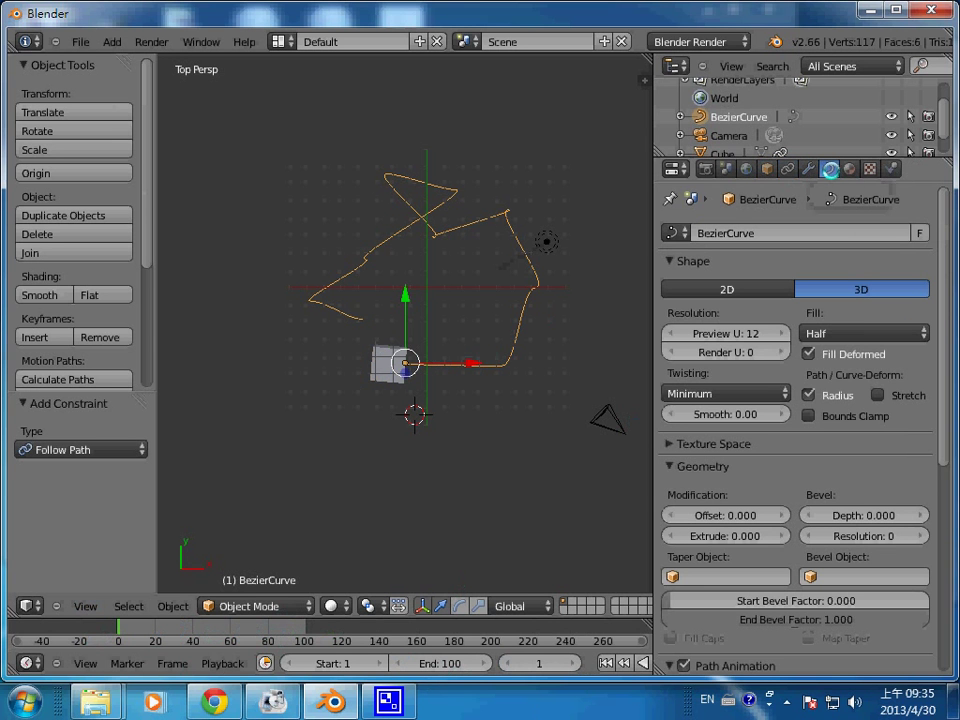
scroll(930, 396, down, 5)
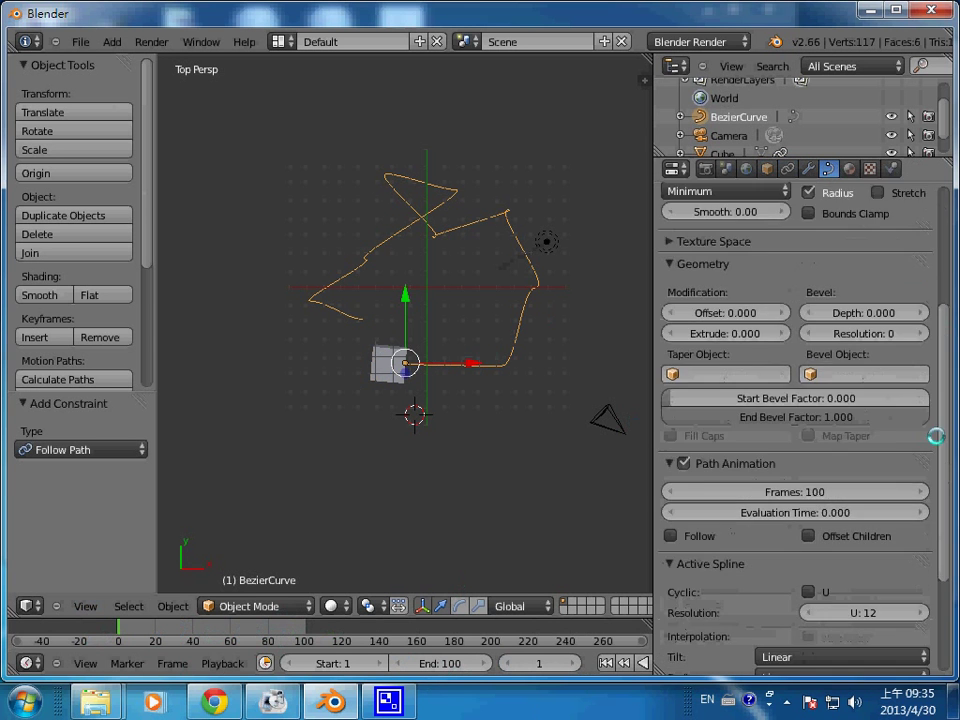
scroll(935, 436, down, 3)
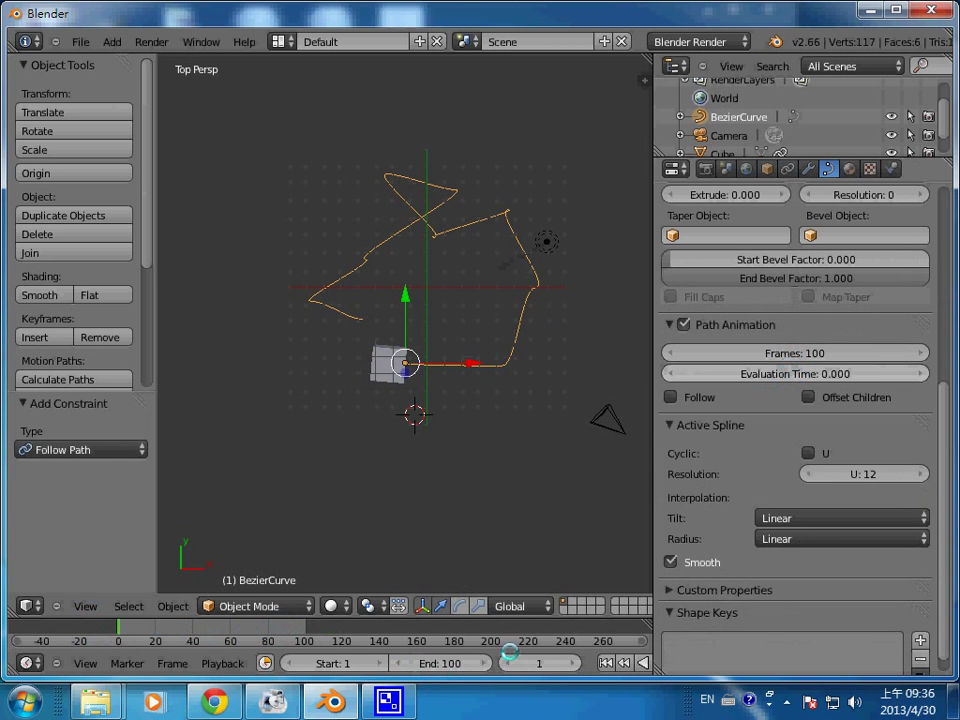
- Keyframe Evaluation Time at 0 on frame 1, then at 80 on frame 80
right_click(769, 369)
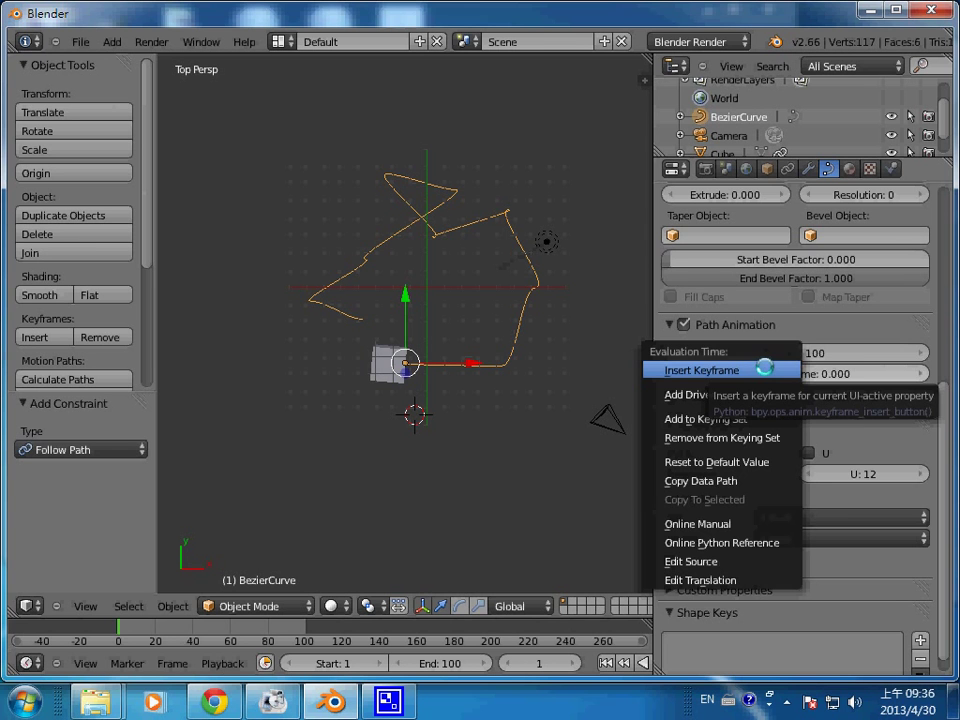
click(764, 368)
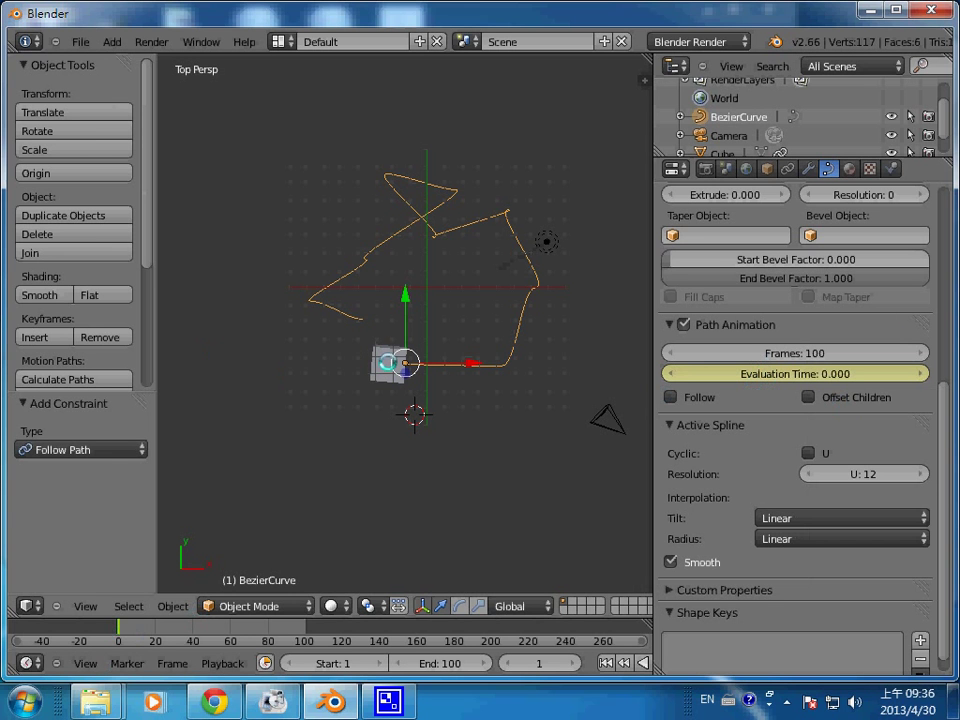
click(268, 631)
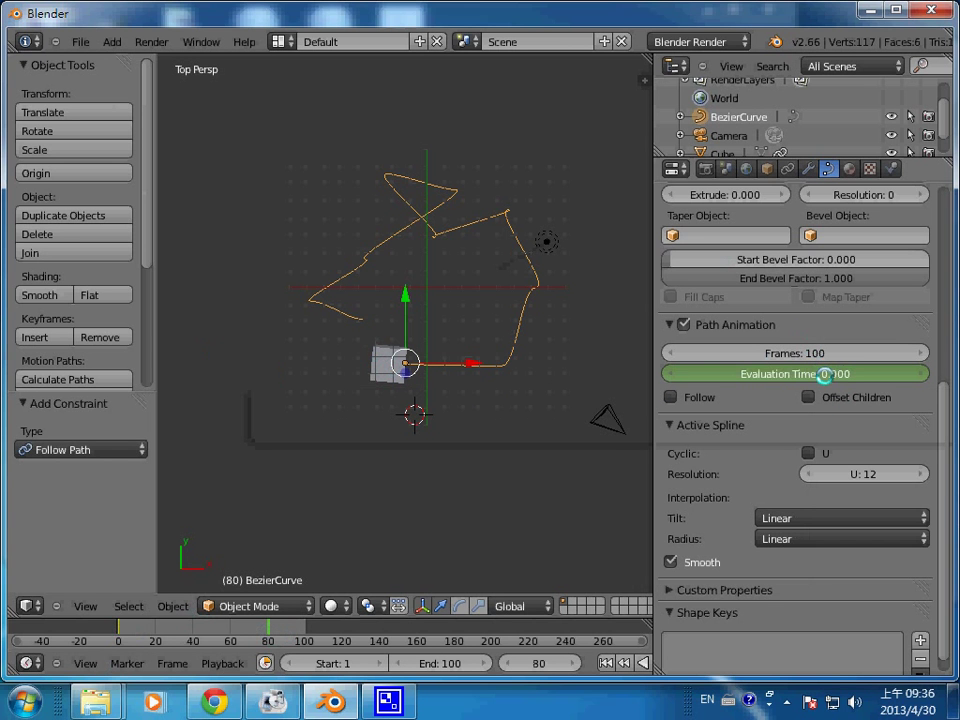
click(821, 373)
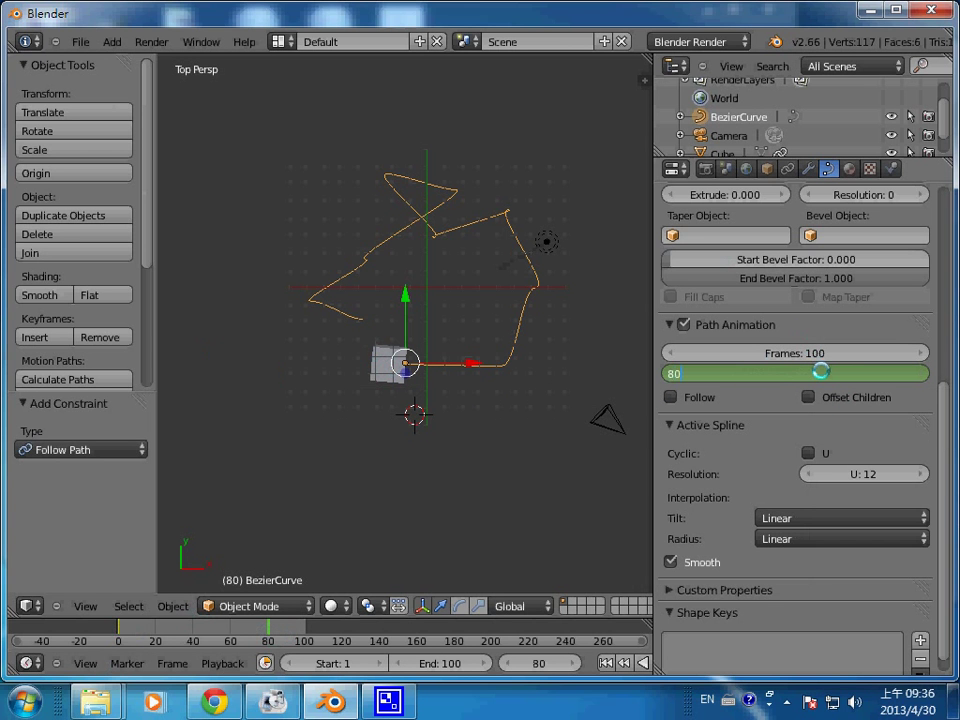
text(80)
key(Return)
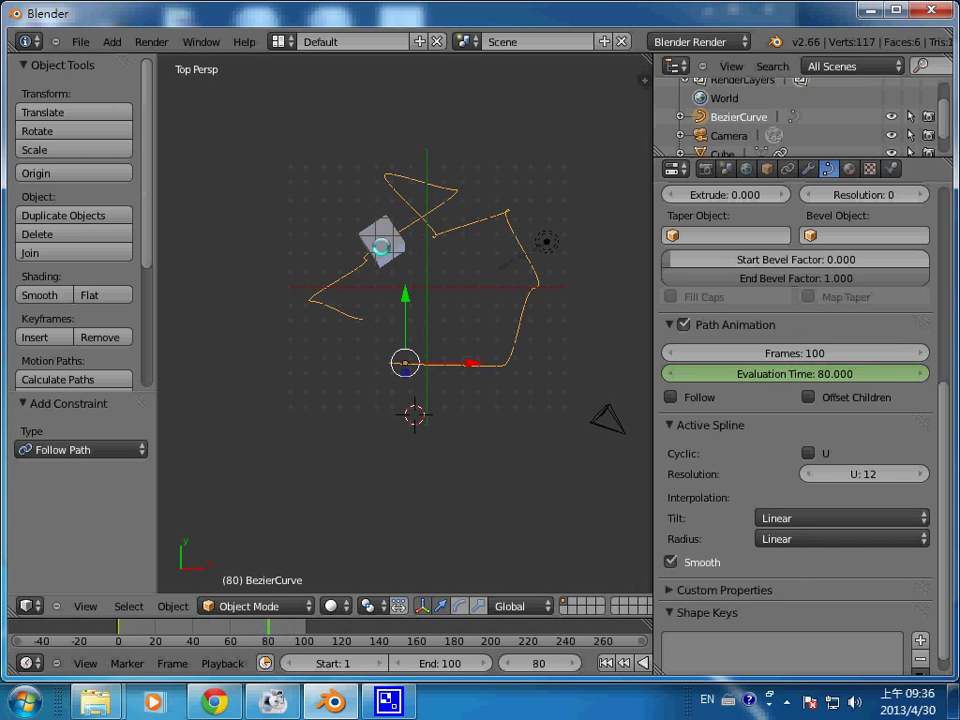
right_click(808, 373)
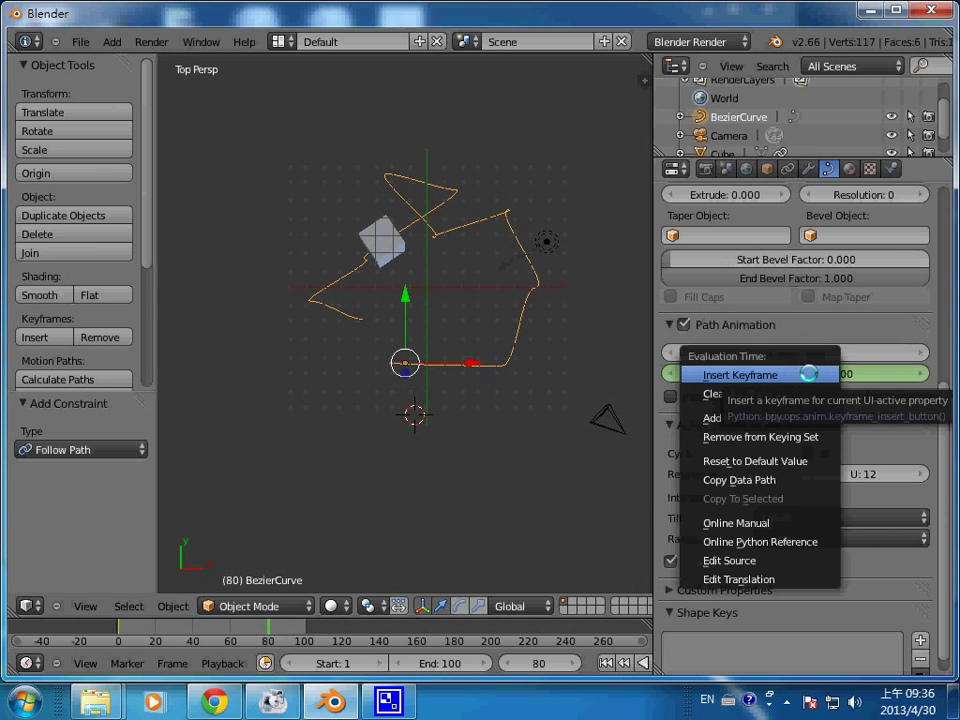
click(808, 373)
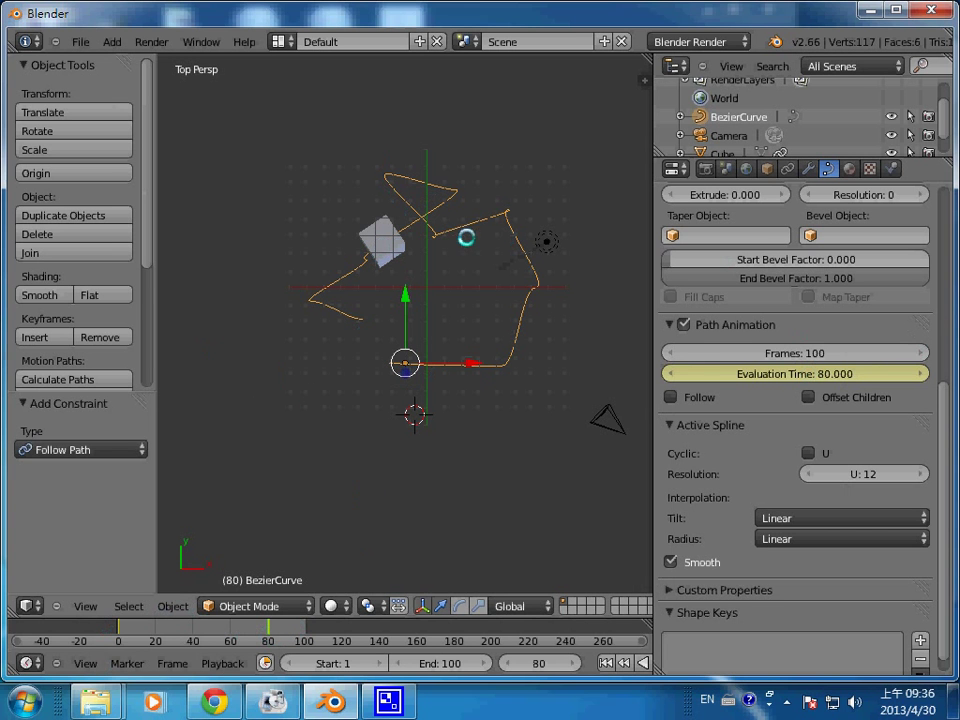
- Scrub forward through the frames to watch the cube travel along the drawn path
alt+scroll(520, 295, up, 1)
alt+scroll(520, 295, up, 7)
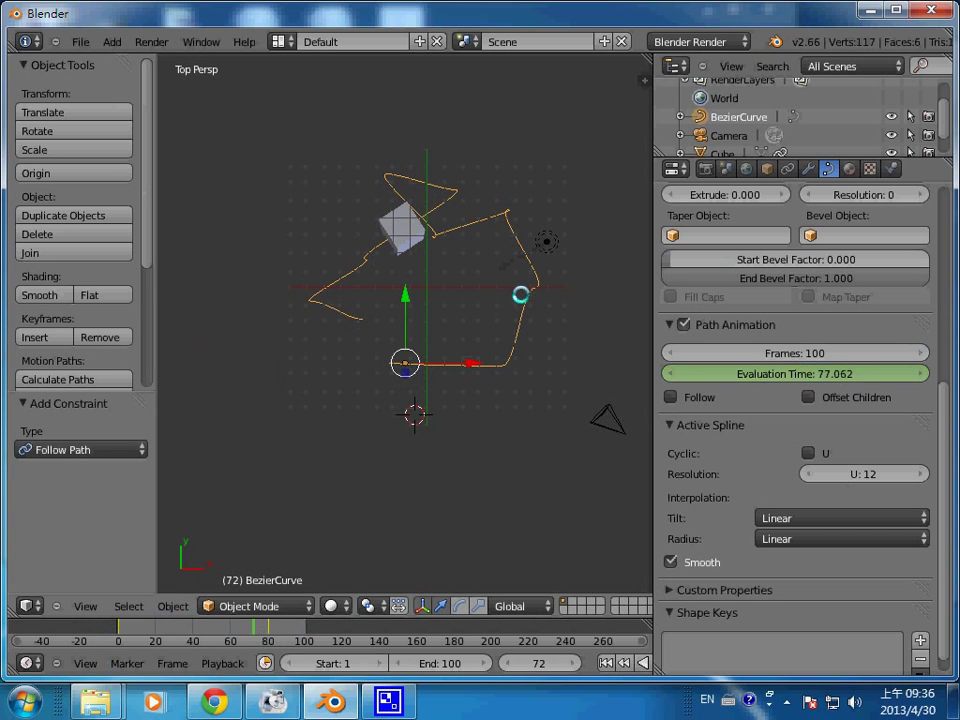
alt+scroll(520, 295, up, 20)
alt+scroll(520, 295, up, 7)
alt+scroll(520, 295, up, 20)
alt+scroll(520, 295, up, 7)
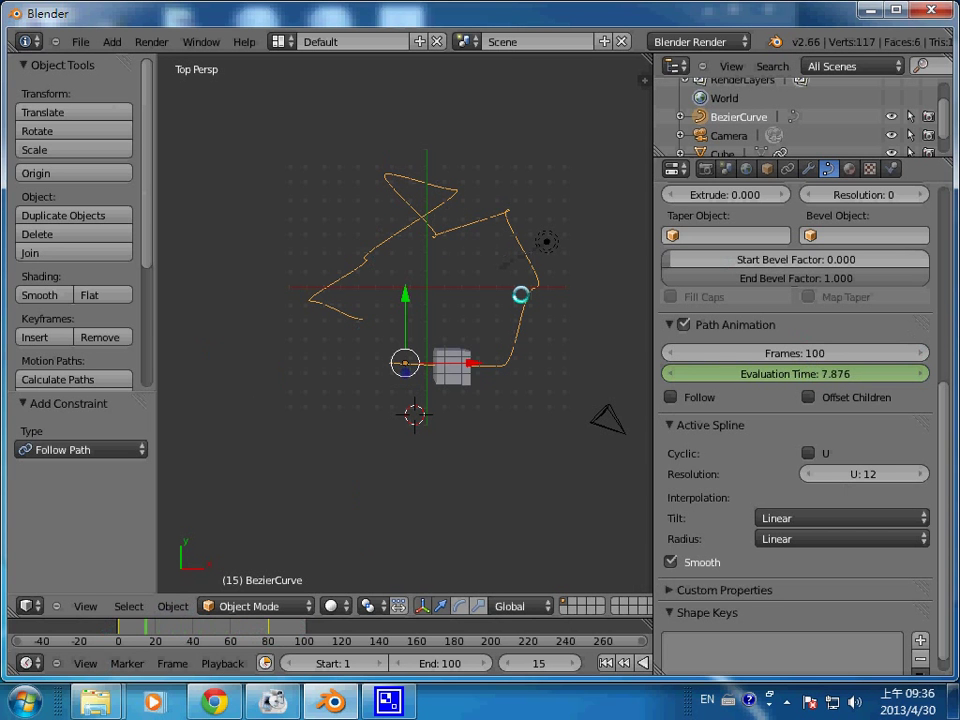
alt+scroll(520, 295, up, 1)
alt+scroll(520, 295, up, 3)
alt+scroll(520, 295, up, 11)
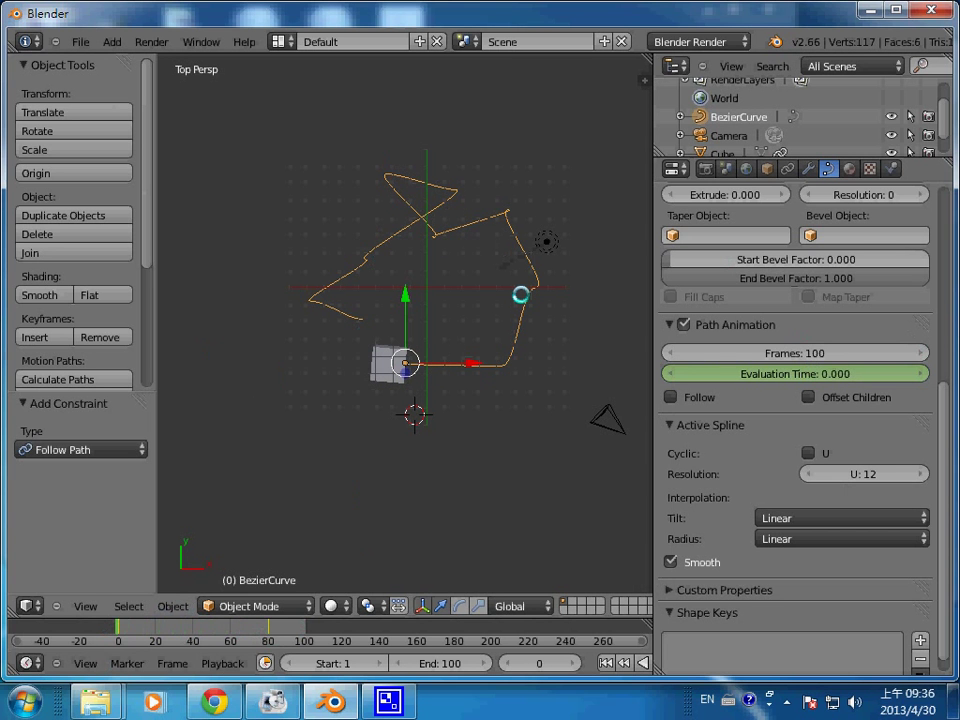
- Scrub back through the frames, then set the 3D cursor beside the camera
alt+scroll(520, 295, down, 1)
alt+scroll(520, 295, down, 1)
alt+scroll(520, 295, down, 12)
alt+scroll(520, 295, down, 15)
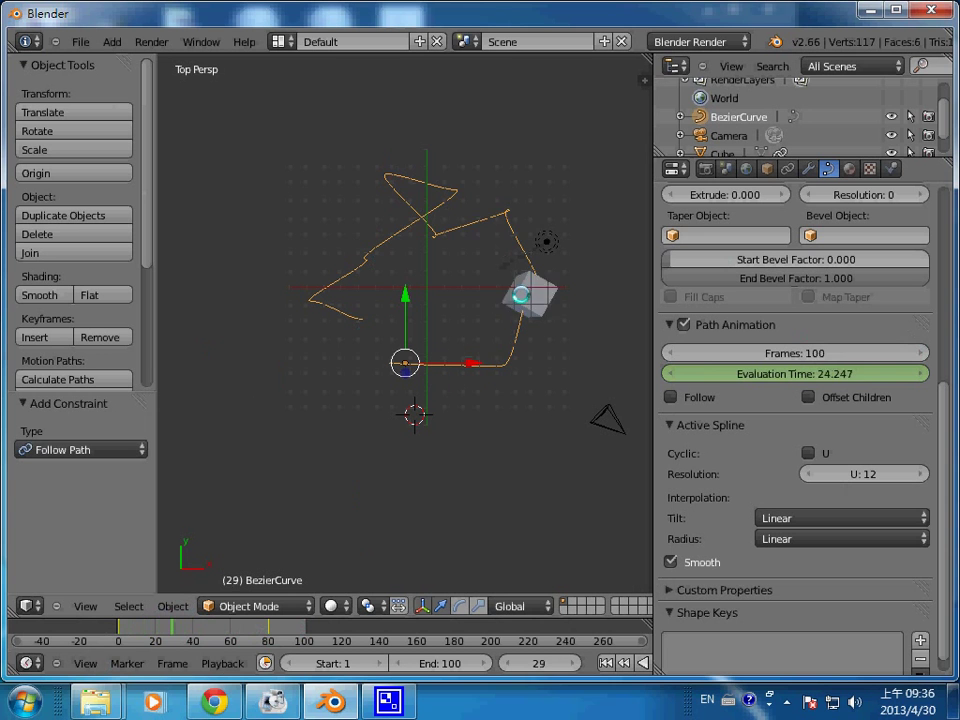
alt+scroll(520, 295, down, 20)
alt+scroll(520, 295, down, 2)
alt+scroll(520, 295, down, 18)
alt+scroll(520, 295, down, 1)
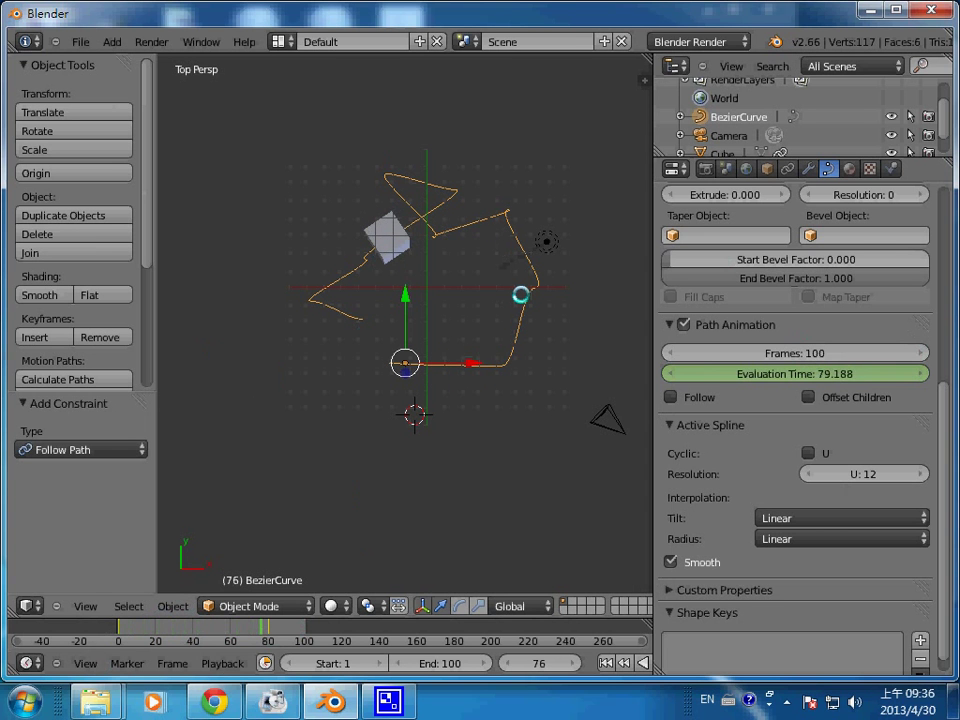
alt+scroll(520, 295, down, 4)
alt+scroll(520, 295, down, 1)
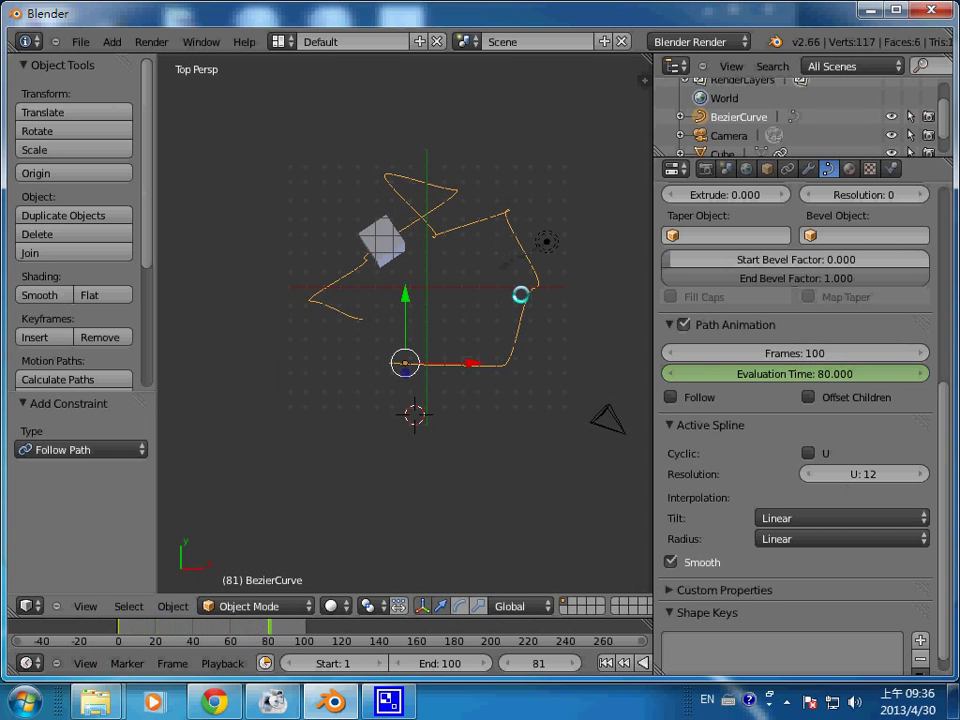
alt+scroll(520, 295, up, 3)
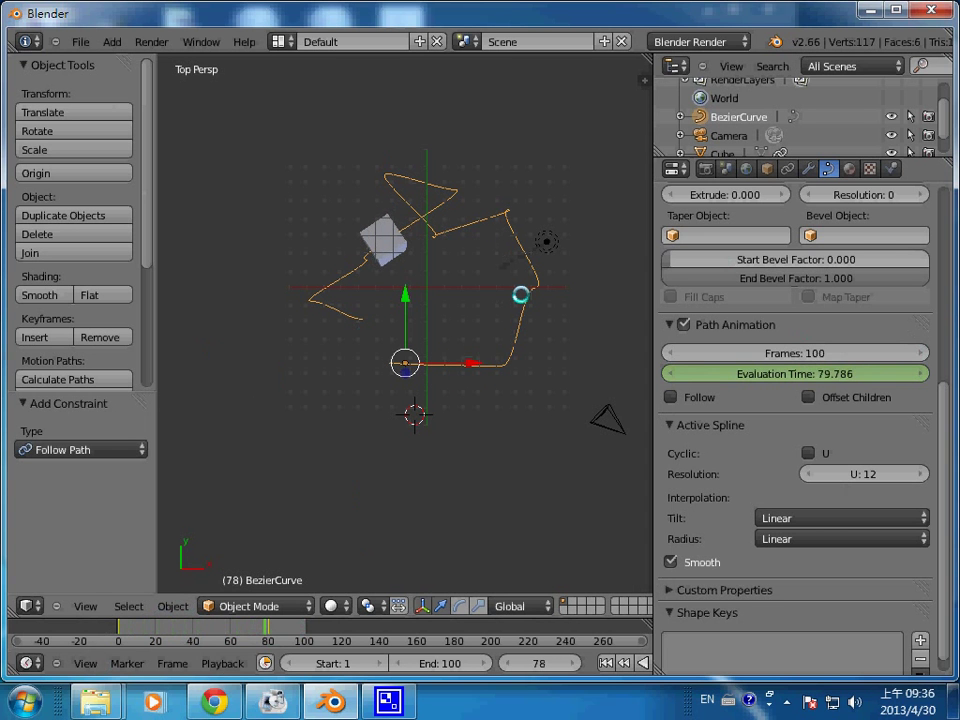
click(551, 411)
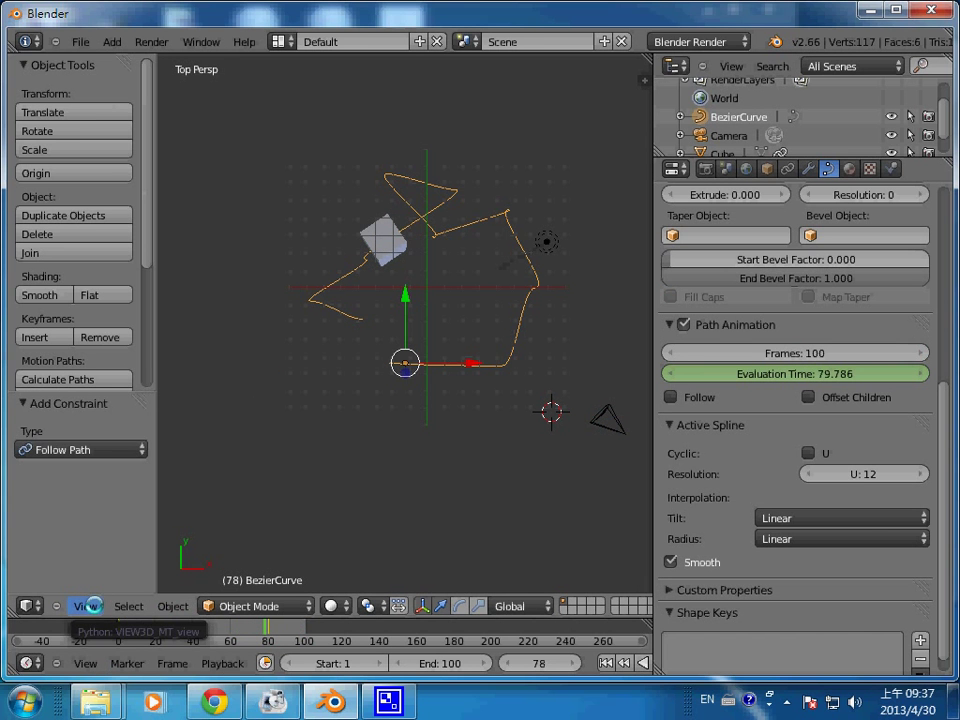
- Switch the viewport to View > Camera, return to the first frames, and zoom out
click(87, 606)
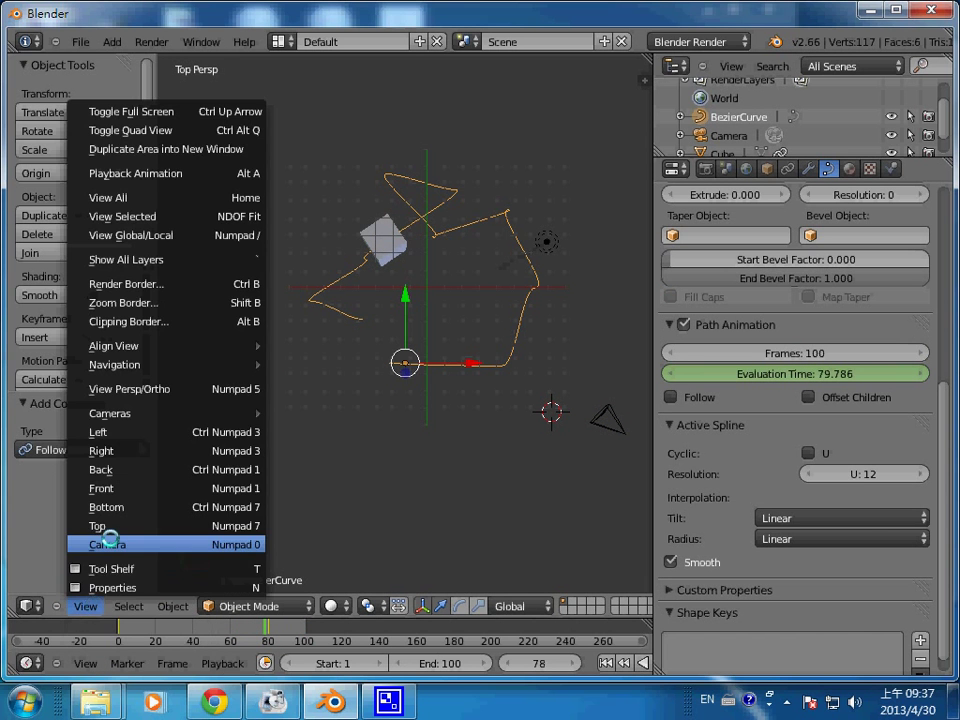
click(107, 542)
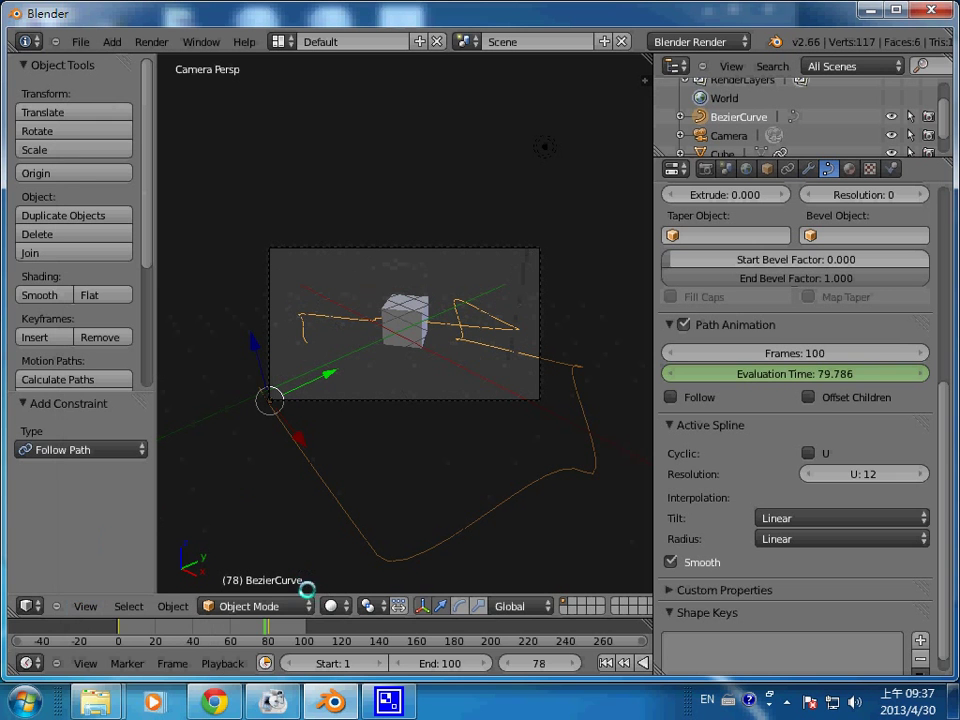
drag(339, 643, 270, 643)
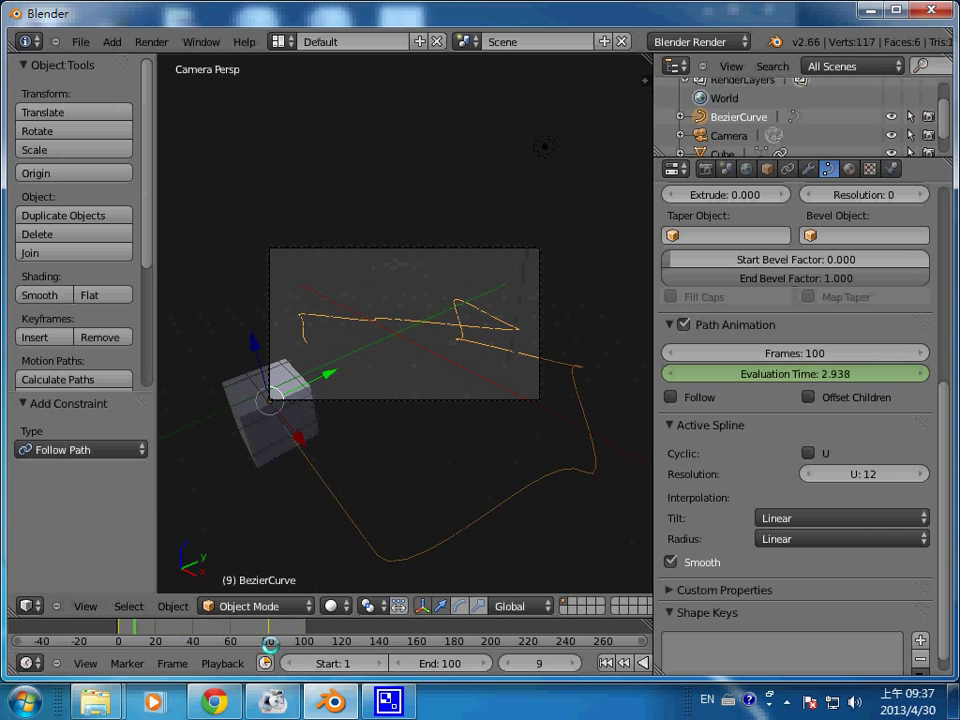
key(shift+Left)
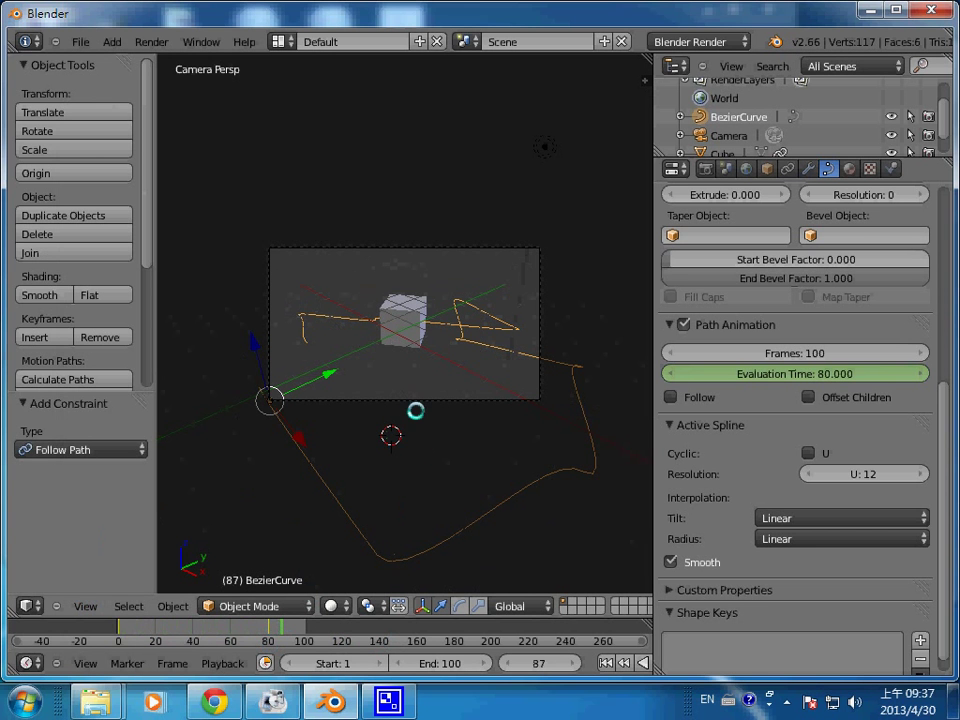
scroll(420, 450, down, 2)
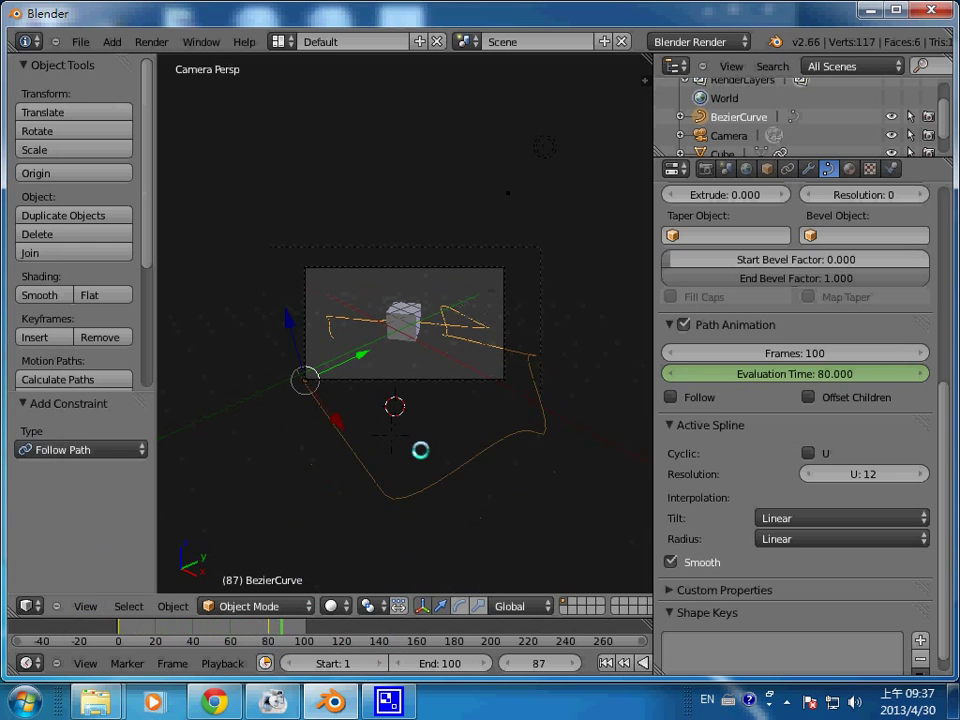
scroll(420, 450, down, 2)
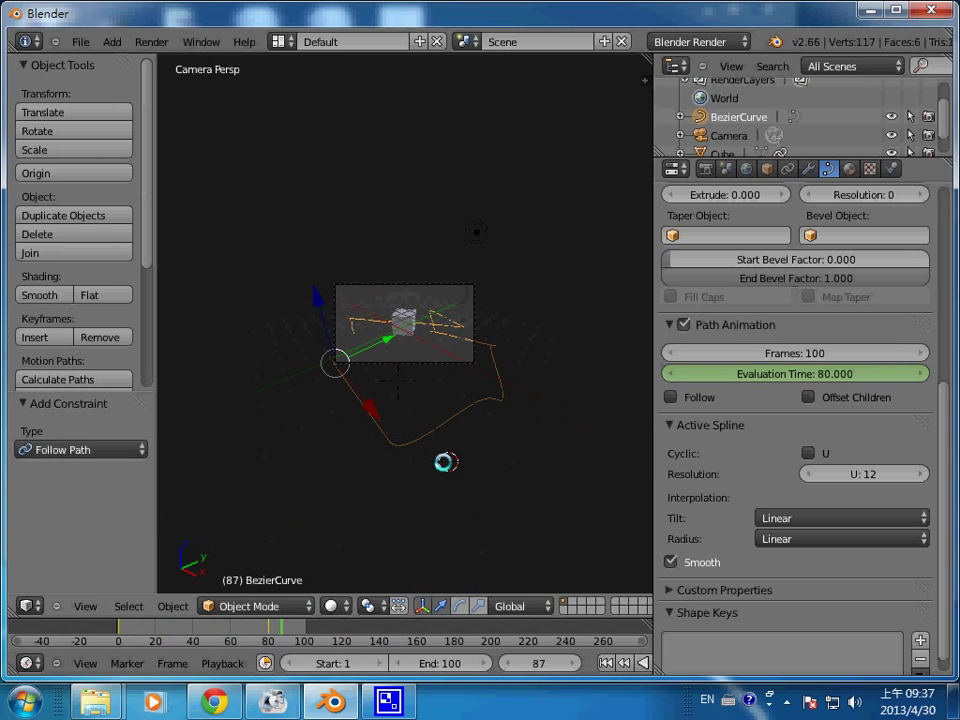
- Align the scene camera to the current view with Ctrl+Alt+Numpad 0 and adjust the zoom
key(ctrl+alt+KP_0)
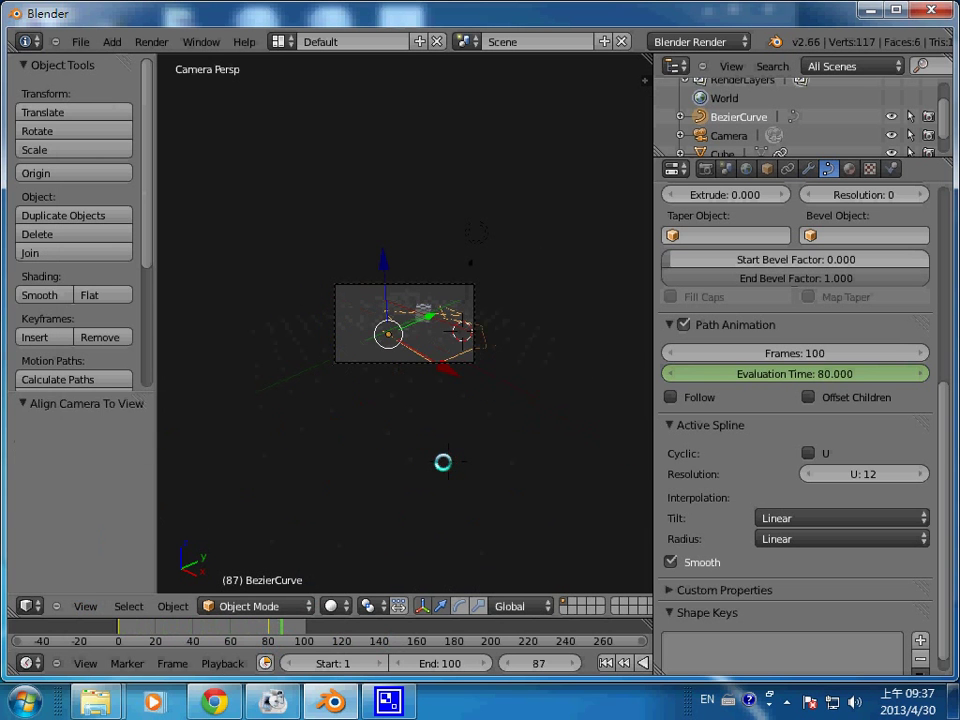
scroll(471, 440, up, 5)
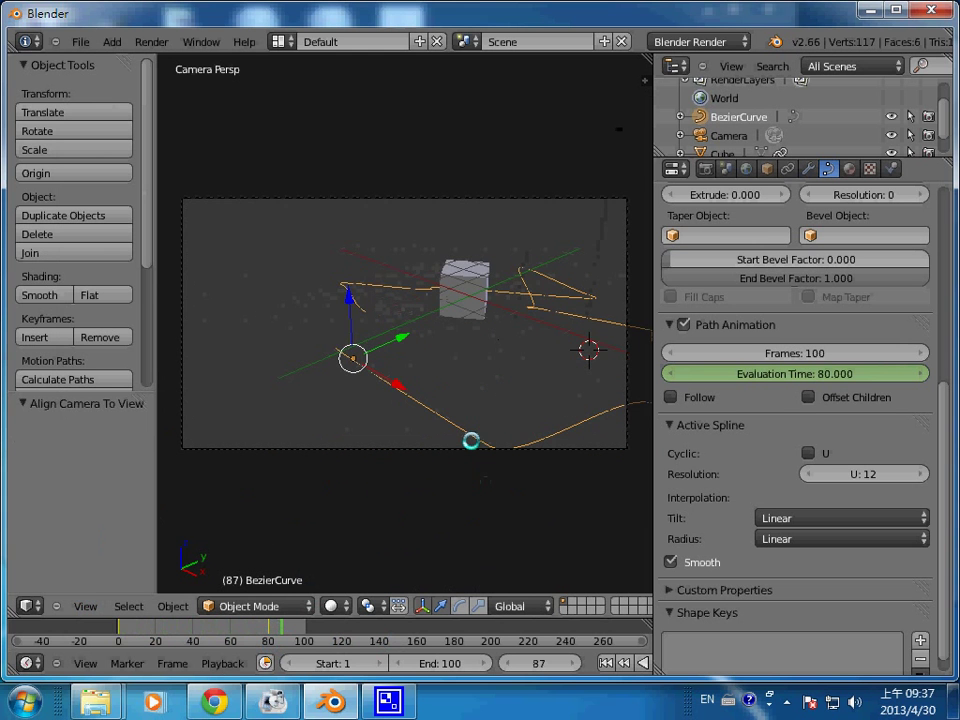
scroll(471, 440, down, 1)
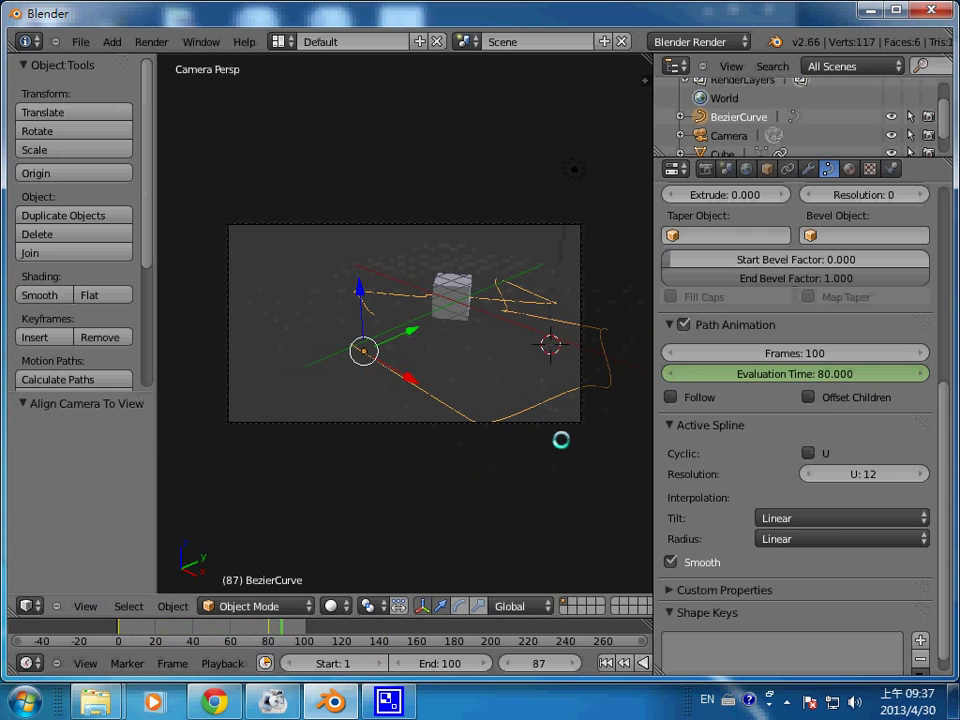
scroll(562, 461, down, 1)
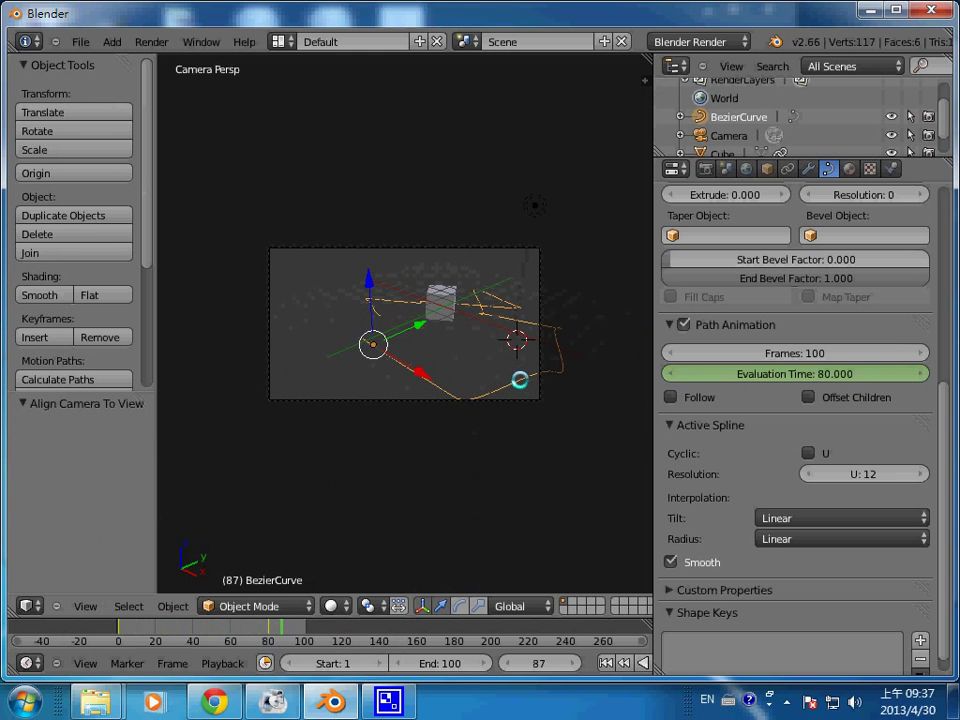
- Move the Bezier path to a new spot in the camera frame and go to frame 70
key(g)
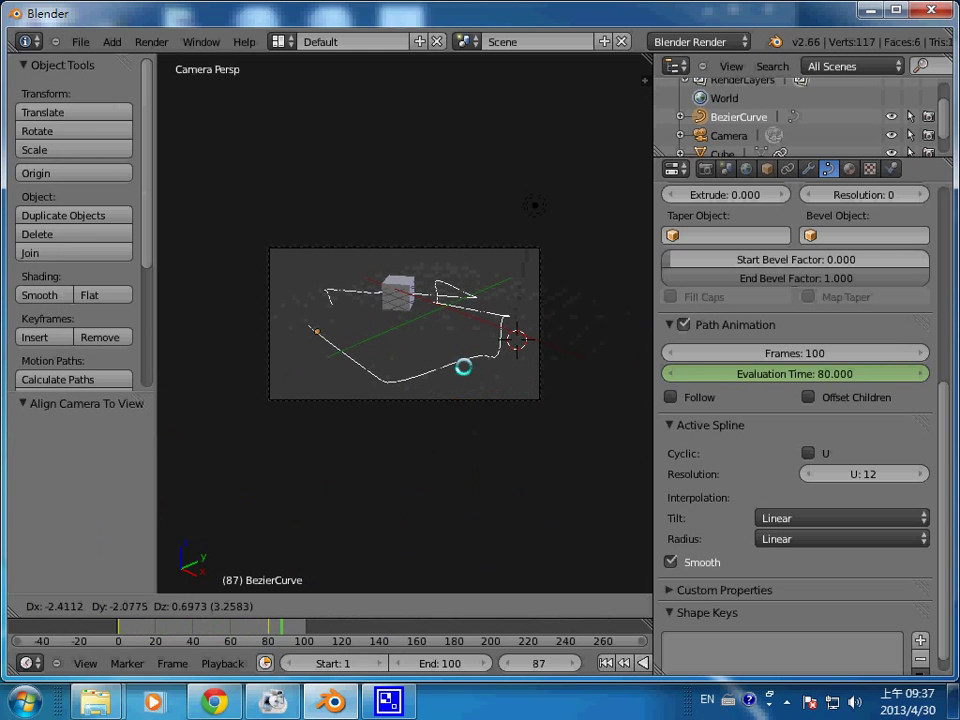
click(463, 367)
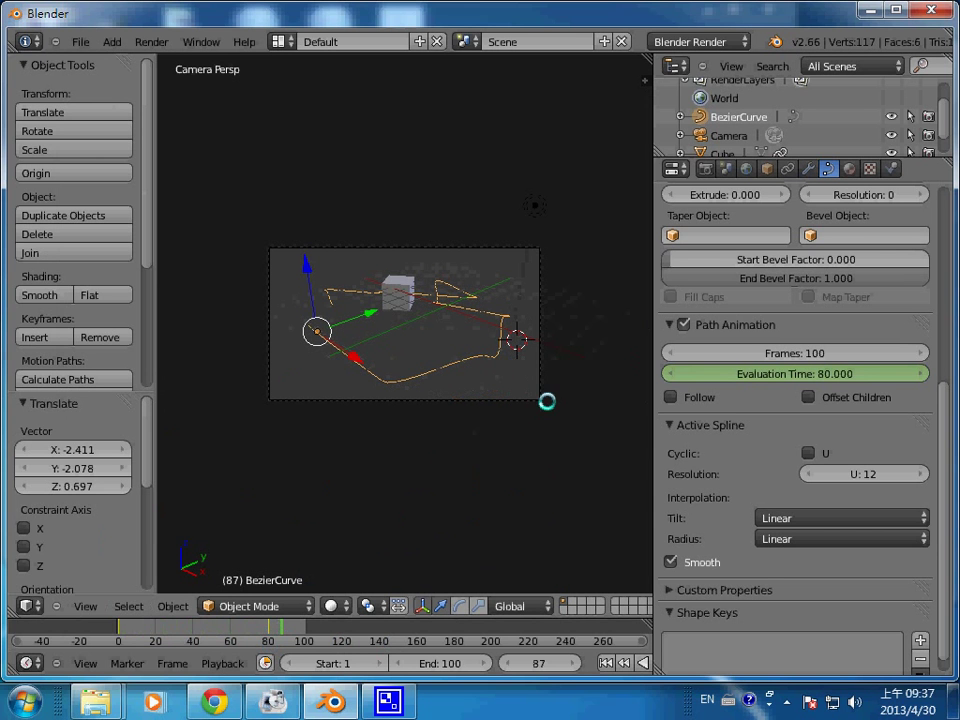
click(249, 631)
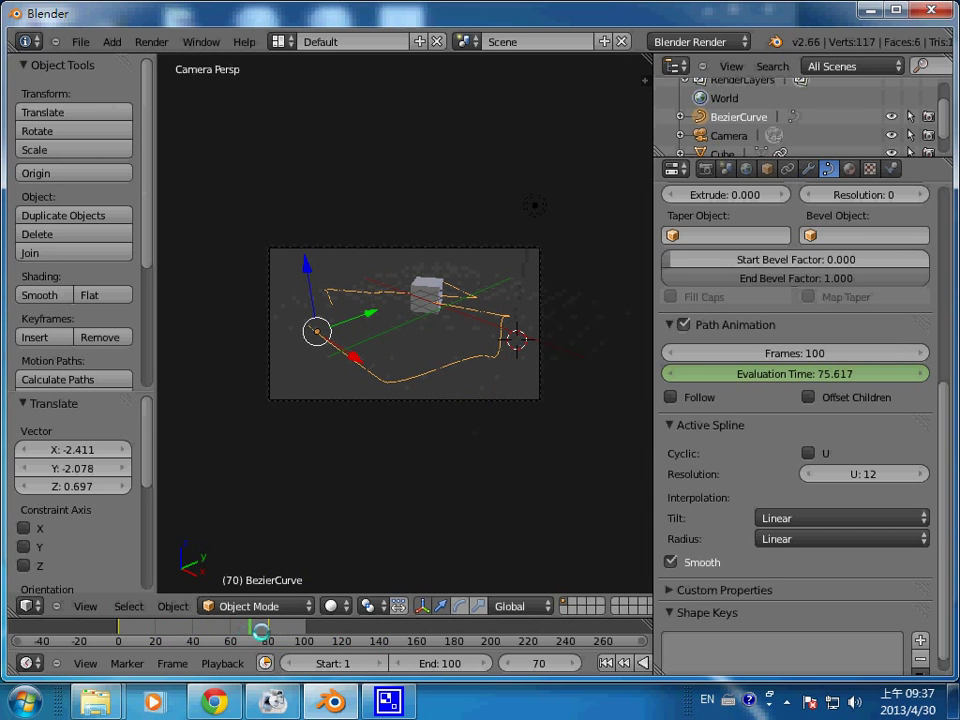
- Scrub the timeline back and forth, ending at frame 1 with the cube at the path's start
alt+scroll(260, 631, down, 1)
alt+scroll(260, 631, up, 1)
alt+scroll(260, 631, up, 5)
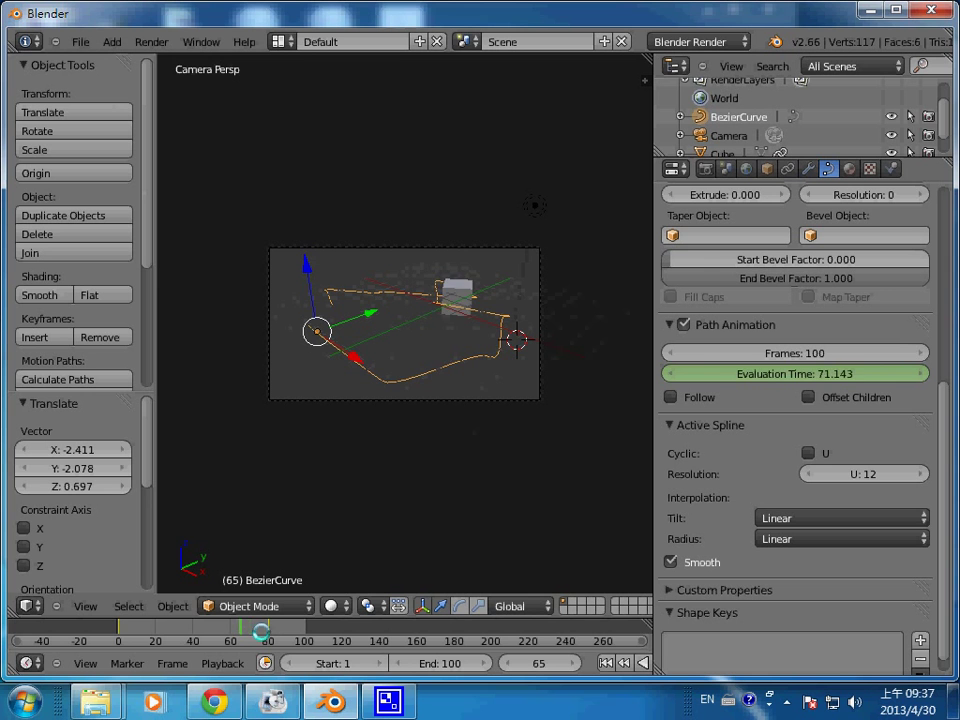
alt+scroll(260, 631, up, 14)
alt+scroll(260, 631, up, 14)
alt+scroll(260, 631, up, 14)
alt+scroll(260, 631, up, 15)
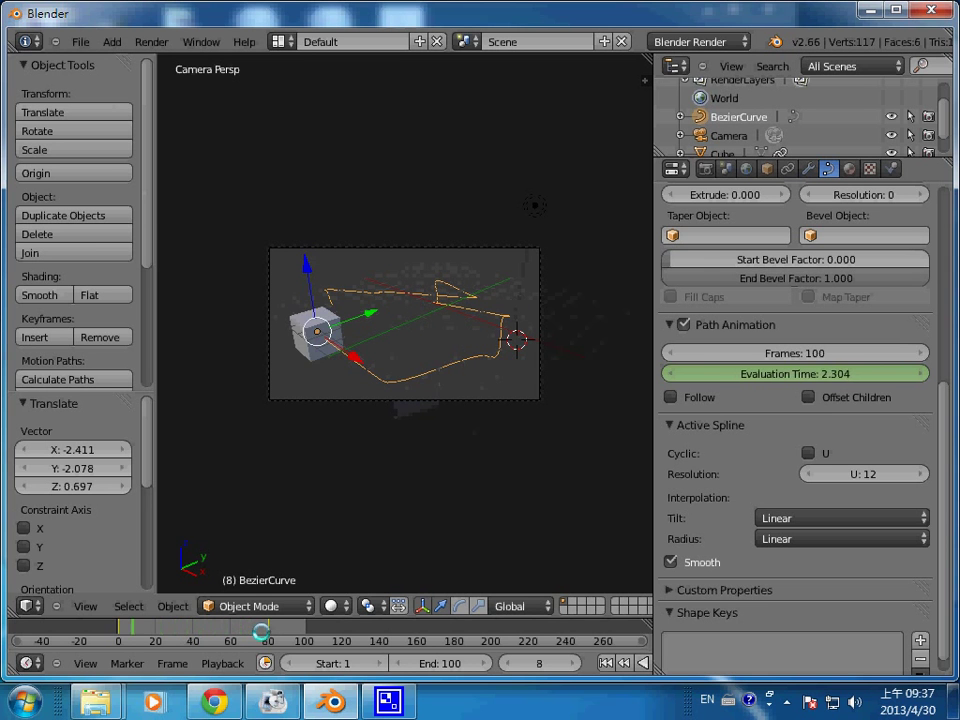
alt+scroll(260, 631, up, 6)
alt+scroll(260, 631, down, 17)
alt+scroll(260, 631, down, 7)
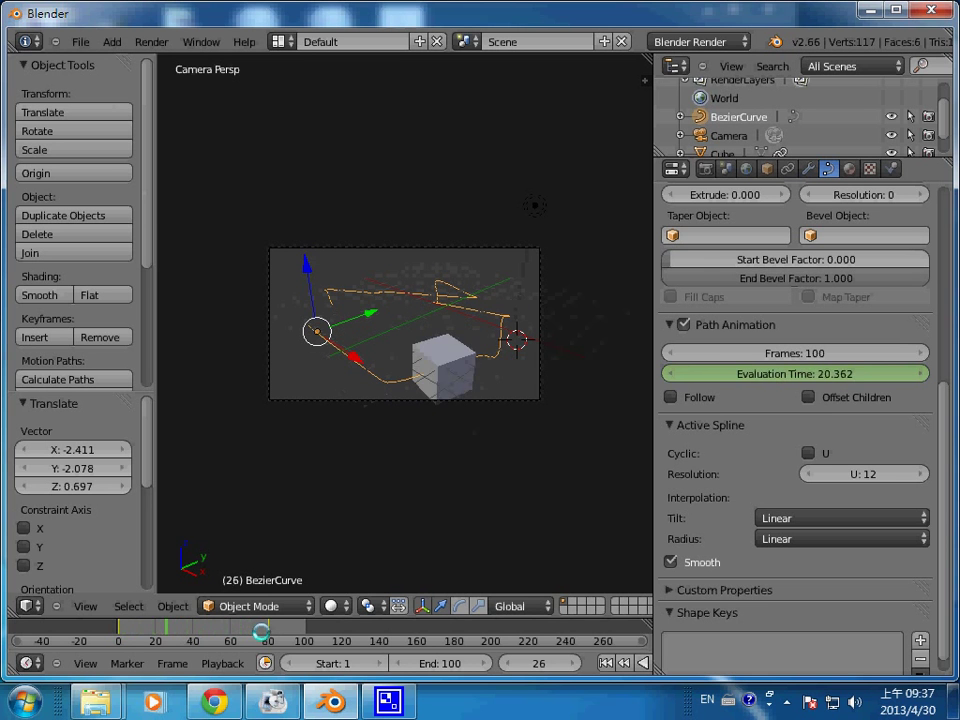
alt+scroll(260, 631, down, 20)
alt+scroll(260, 631, down, 15)
alt+scroll(260, 631, down, 14)
alt+scroll(260, 631, down, 17)
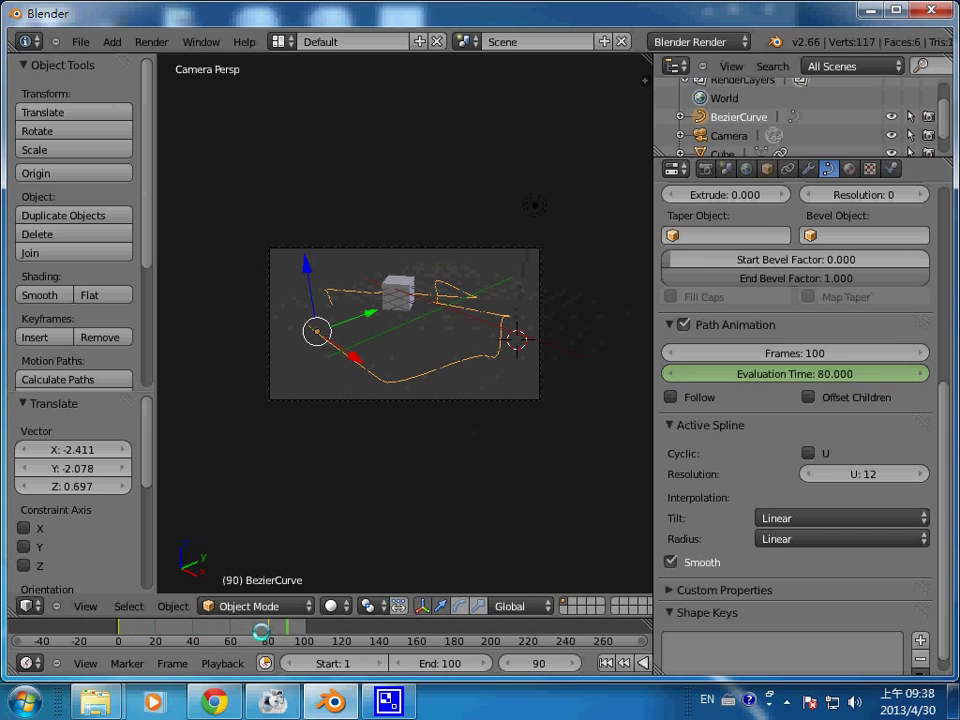
alt+scroll(260, 631, down, 11)
alt+scroll(260, 631, down, 4)
alt+scroll(260, 631, up, 8)
alt+scroll(260, 631, up, 8)
alt+scroll(260, 631, up, 20)
alt+scroll(260, 631, up, 15)
alt+scroll(260, 631, up, 14)
alt+scroll(260, 631, up, 15)
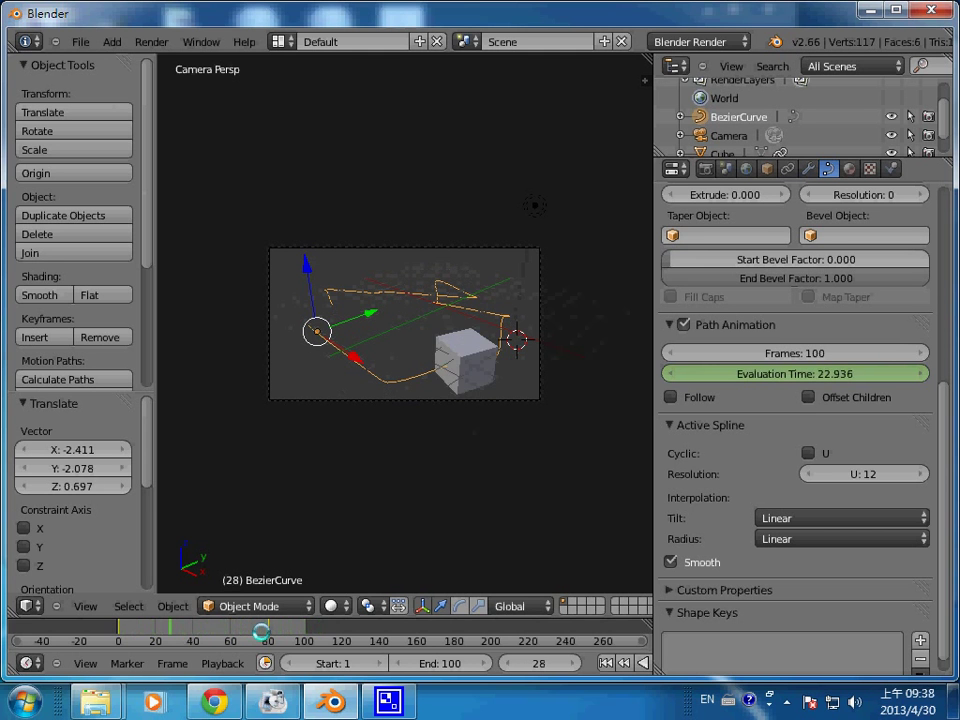
alt+scroll(260, 631, up, 14)
alt+scroll(260, 631, up, 9)
alt+scroll(260, 631, up, 3)
alt+scroll(260, 631, up, 1)
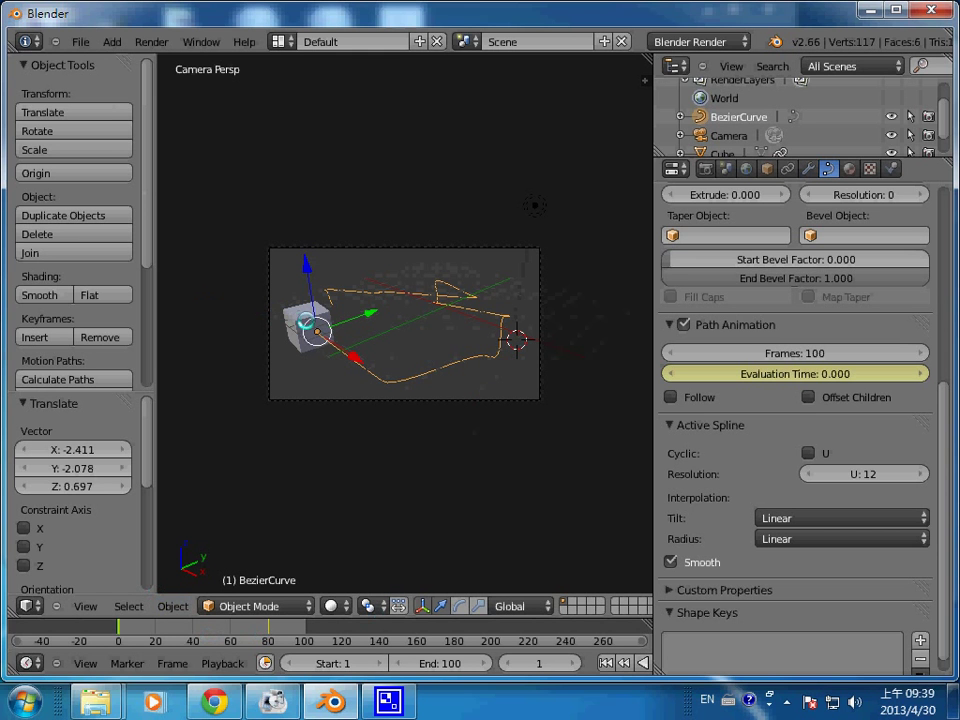
- Select the cube in the viewport so its mesh properties replace the Bezier path's
right_click(308, 325)
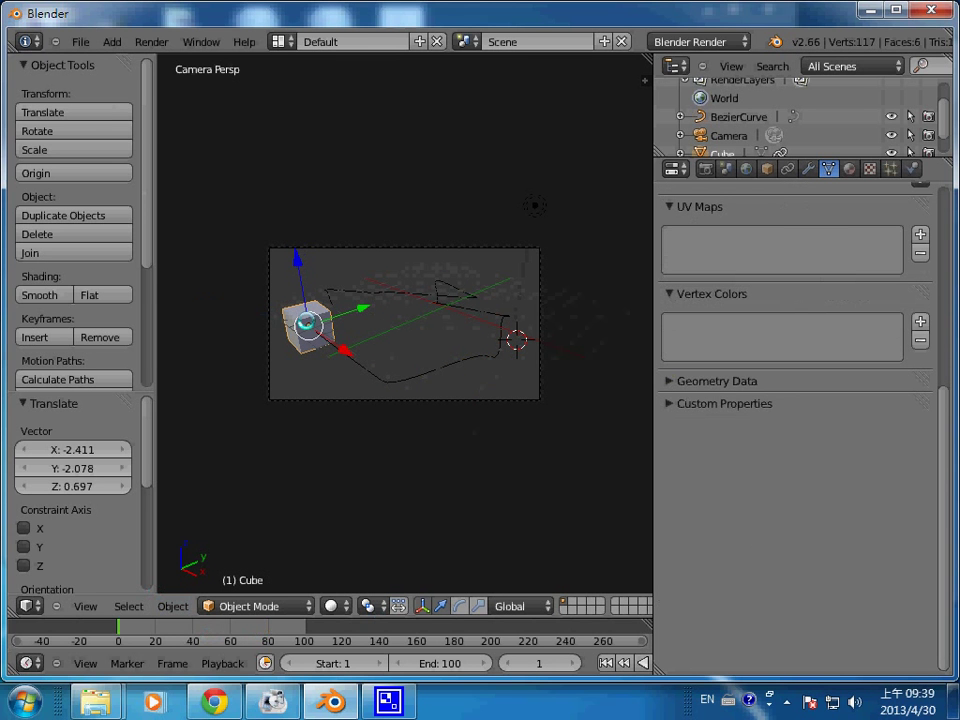